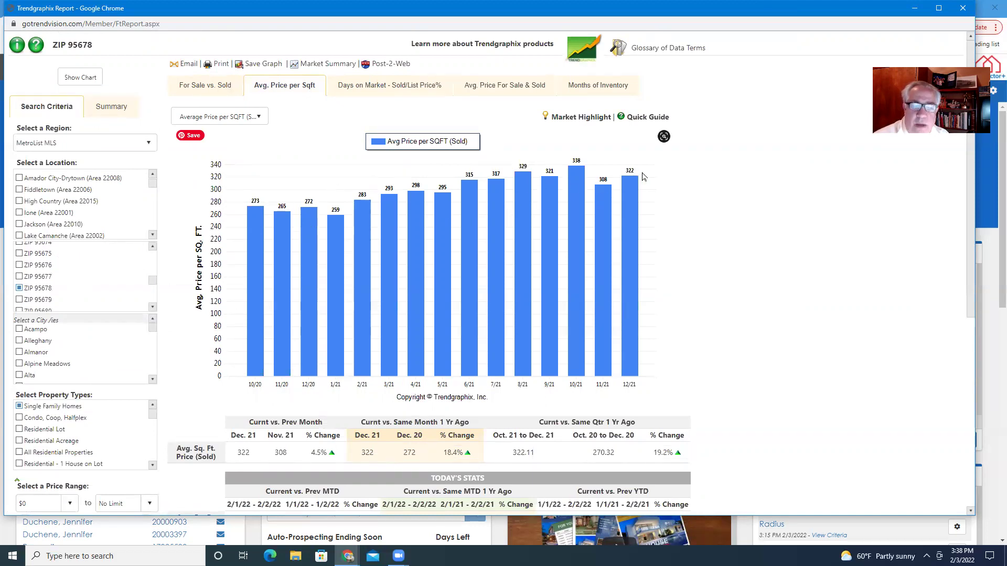
{"action": "scroll", "coordinate": [688, 226], "scroll_direction": "down", "scroll_amount": 1}
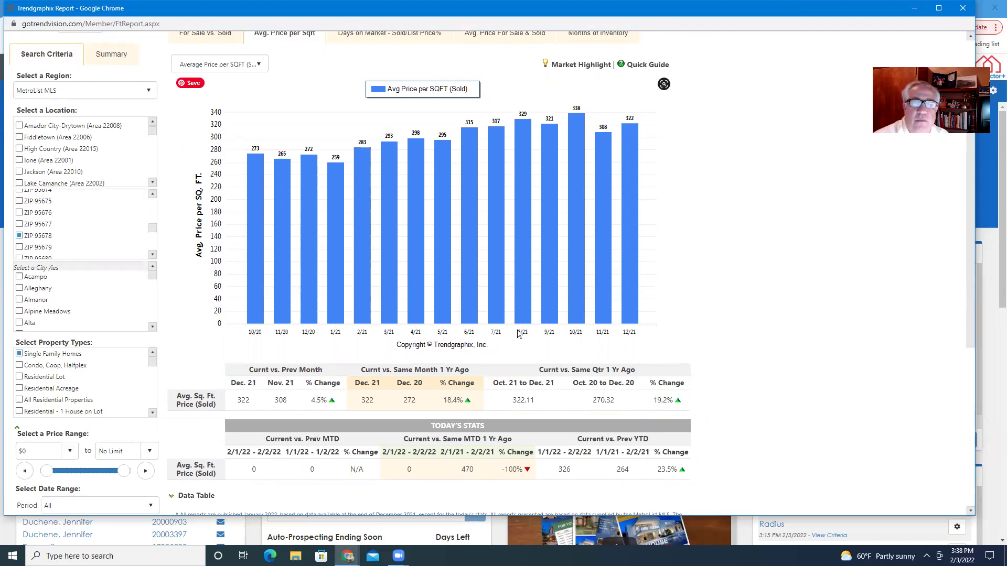
{"action": "scroll", "coordinate": [516, 333], "scroll_direction": "up", "scroll_amount": 1}
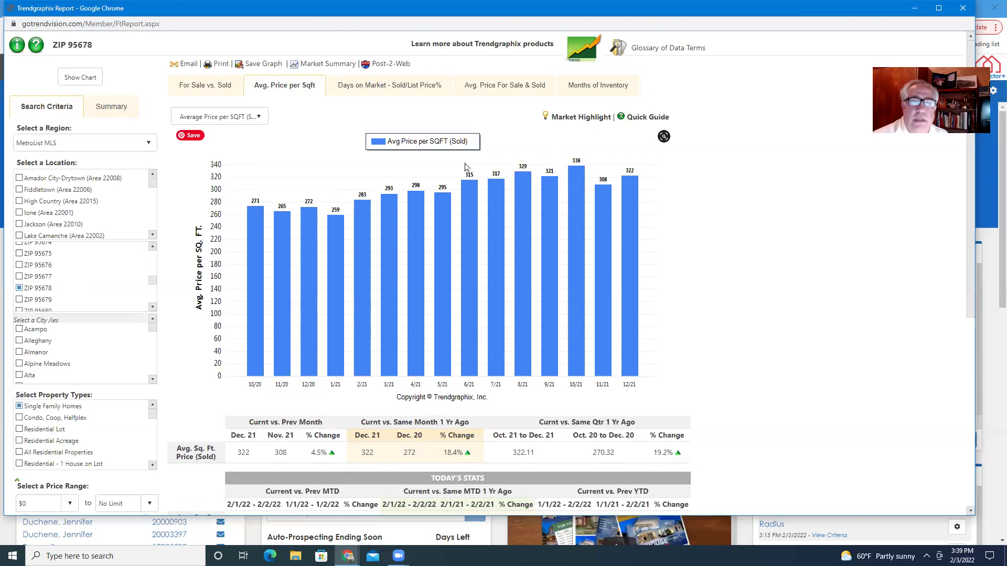
{"action": "left_click", "coordinate": [962, 7]}
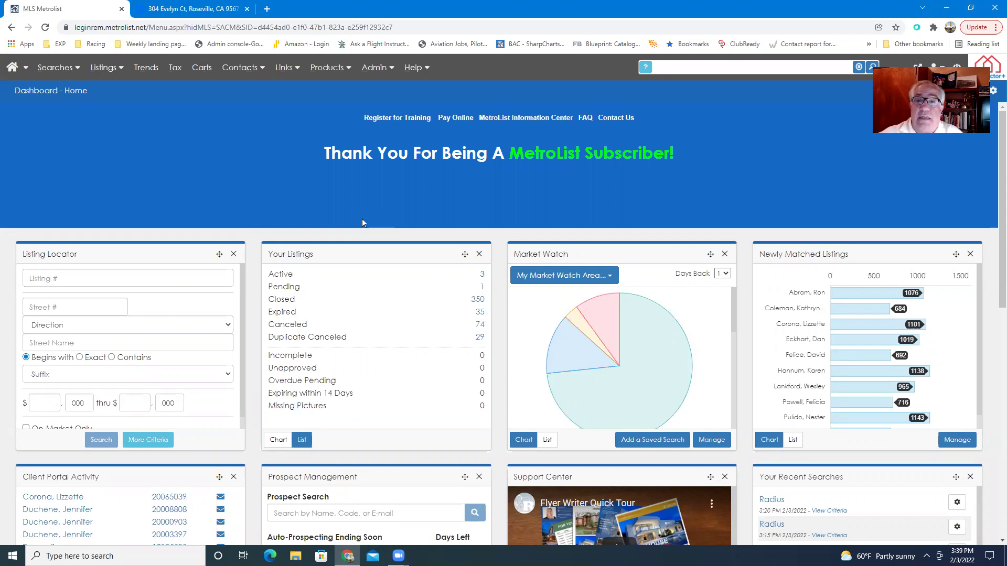
Start a new Radius search from the list of search types
{"action": "left_click", "coordinate": [50, 67]}
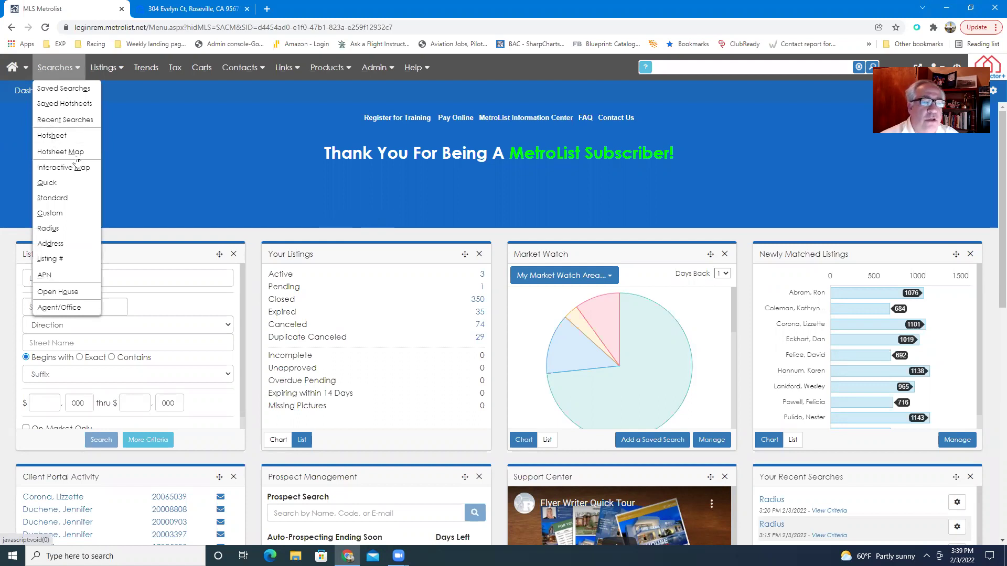
{"action": "left_click", "coordinate": [48, 230]}
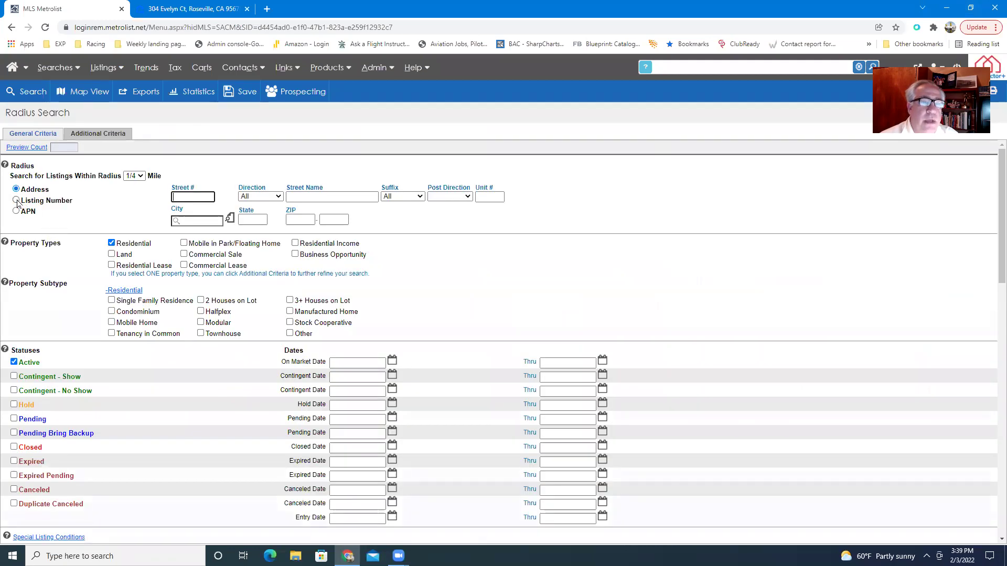
{"action": "left_click", "coordinate": [204, 196]}
{"action": "type", "text": "304"}
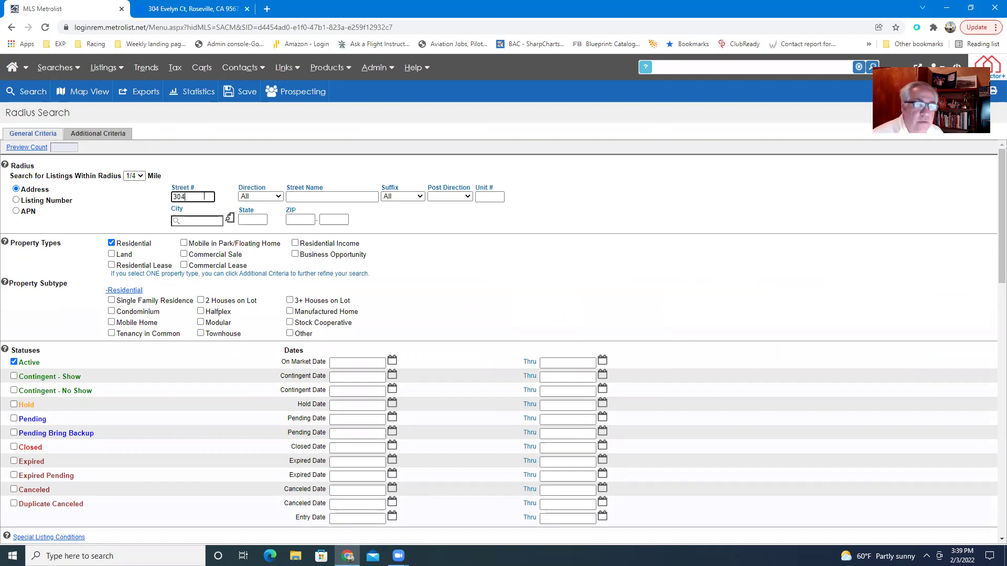
{"action": "left_click", "coordinate": [327, 196]}
{"action": "type", "text": "evelyn"}
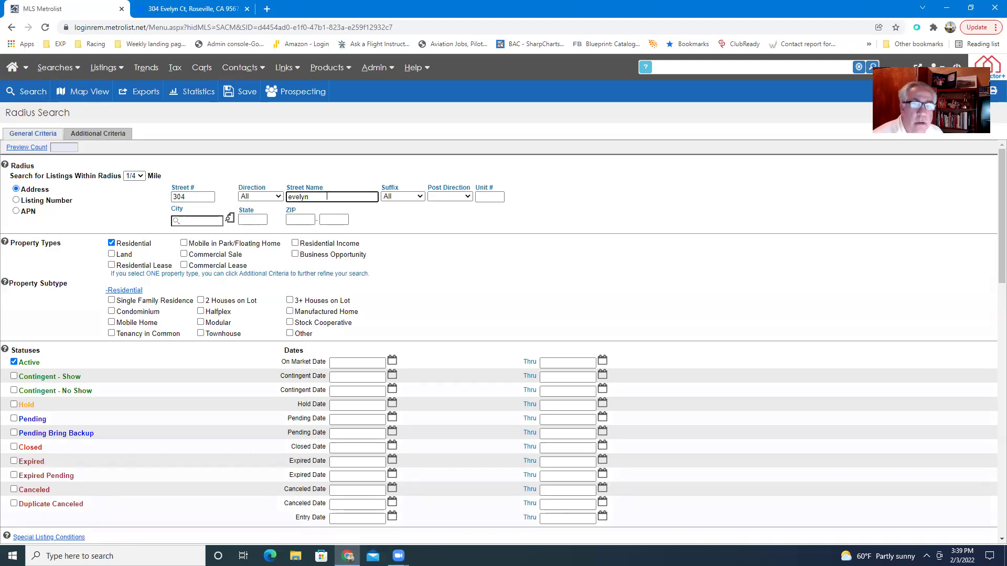
{"action": "left_click", "coordinate": [198, 220]}
{"action": "type", "text": "ro"}
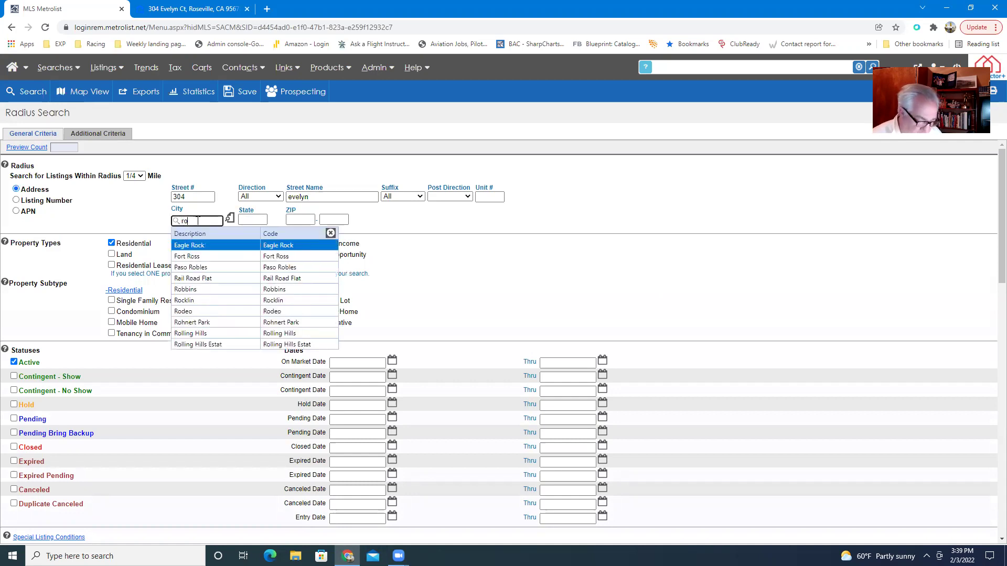
{"action": "type", "text": "sev"}
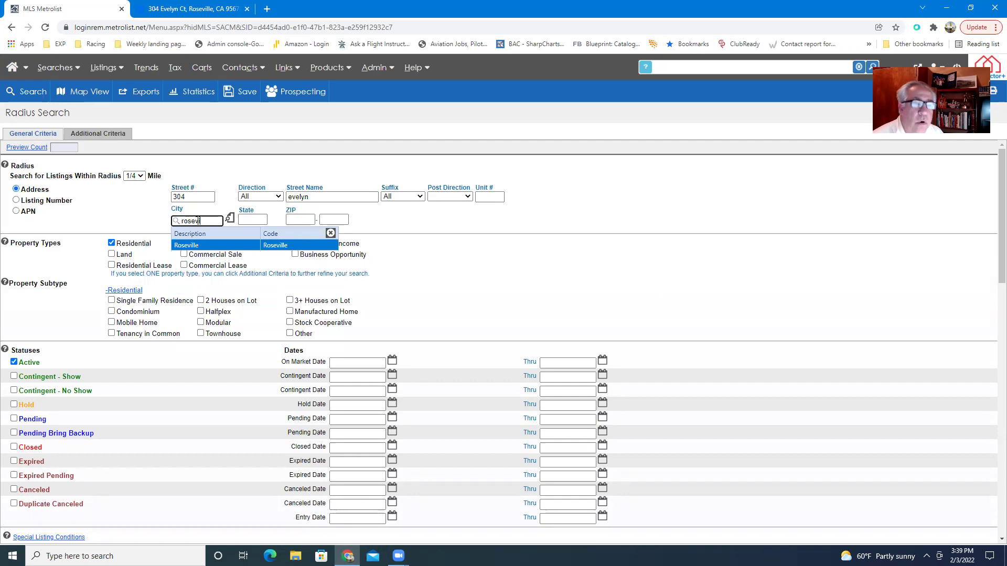
{"action": "type", "text": "illle"}
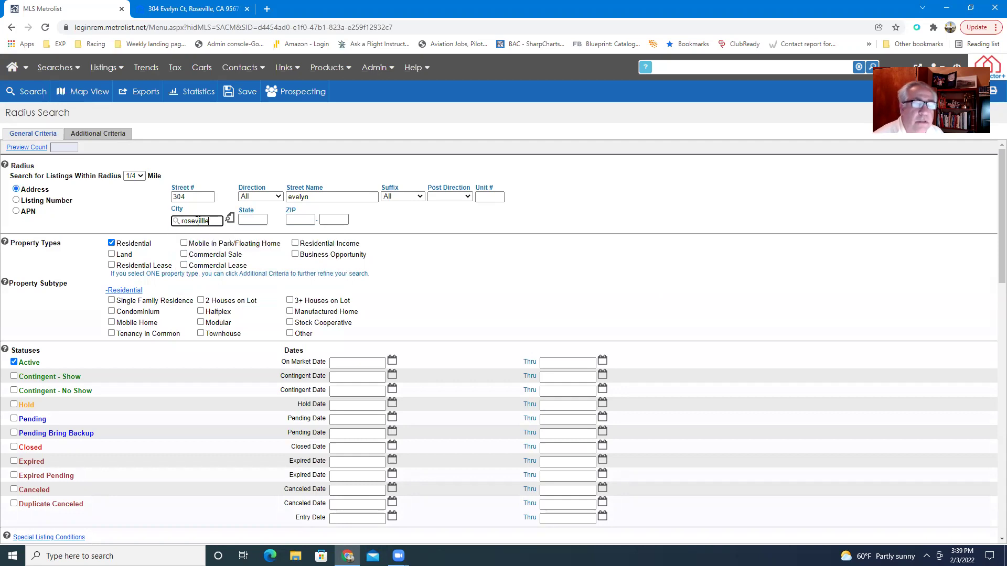
{"action": "key", "text": "BackSpace"}
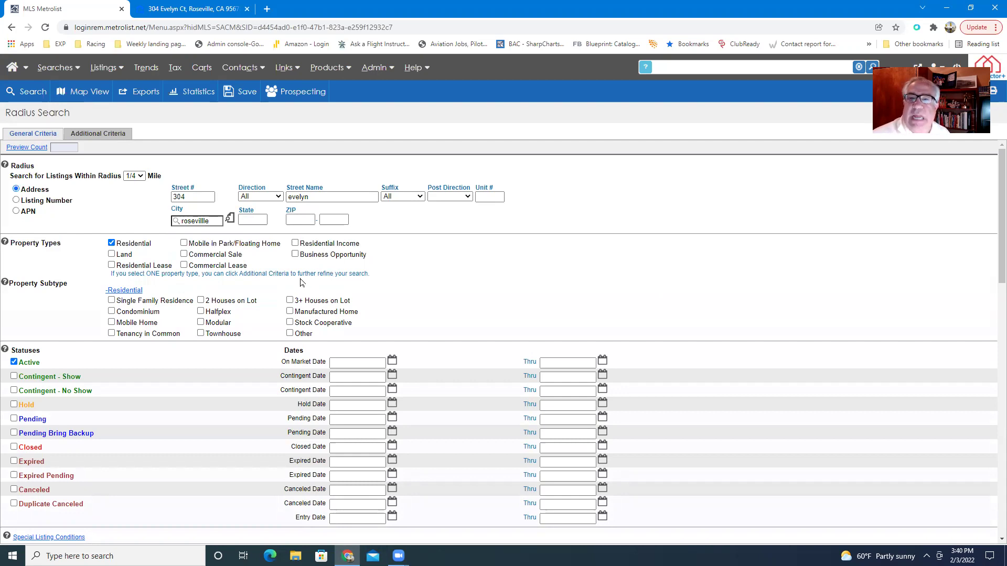
Limit to Single Family Residence, add Contingent through Closed statuses, and preview the 5 matches
{"action": "left_click", "coordinate": [111, 300]}
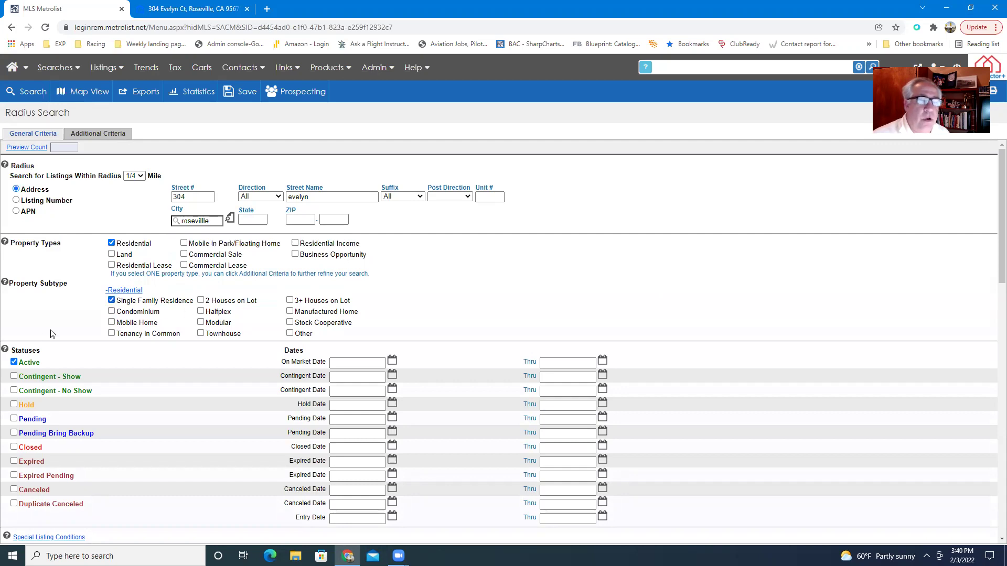
{"action": "left_click", "coordinate": [14, 377]}
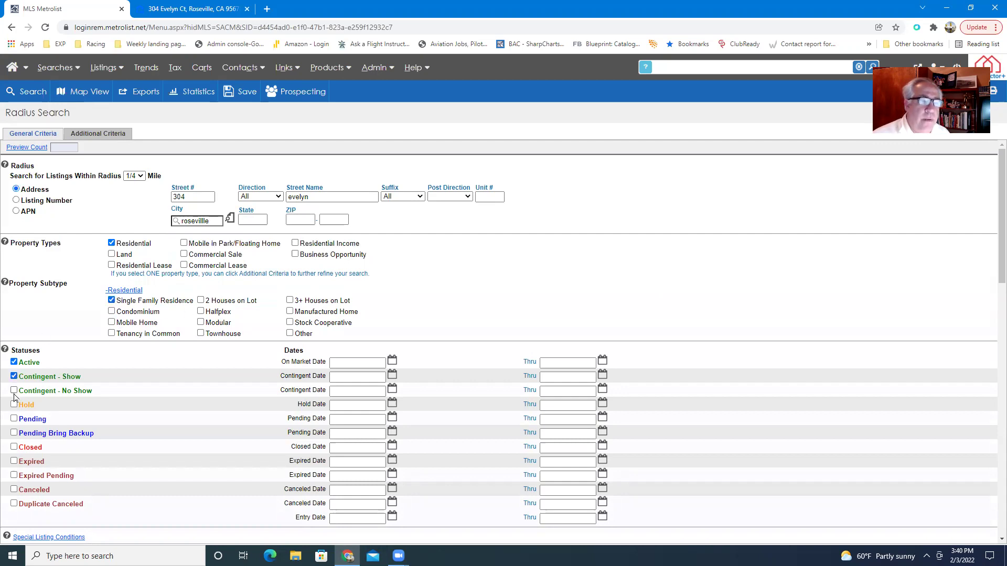
{"action": "left_click", "coordinate": [14, 391]}
{"action": "left_click", "coordinate": [14, 405]}
{"action": "left_click", "coordinate": [14, 419]}
{"action": "left_click", "coordinate": [14, 433]}
{"action": "left_click", "coordinate": [14, 447]}
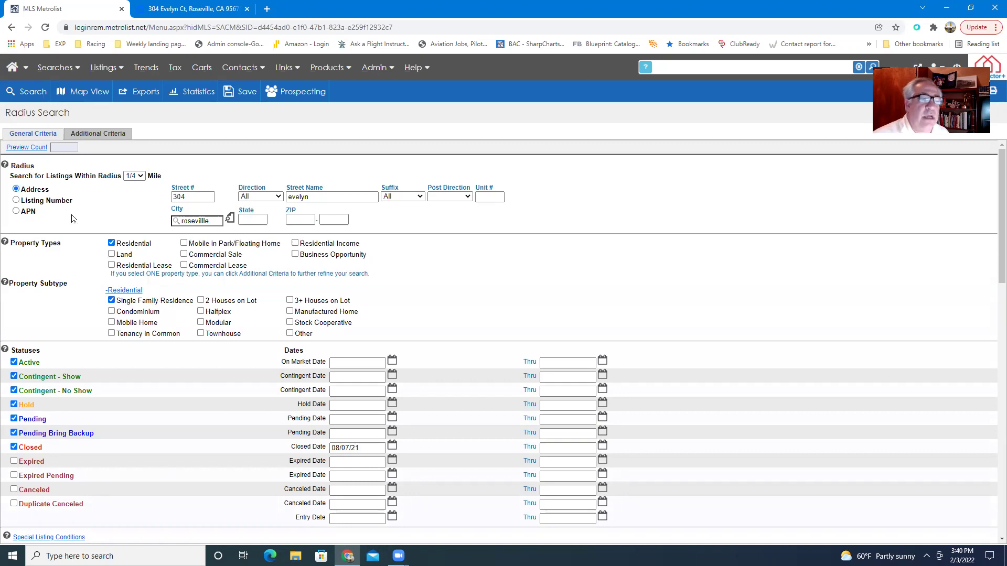
{"action": "left_click", "coordinate": [29, 149]}
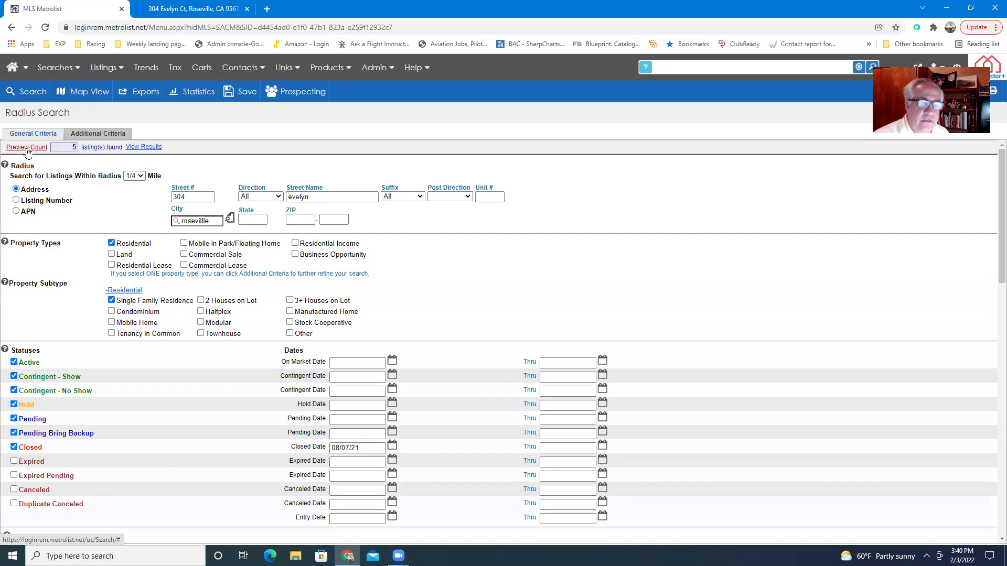
{"action": "left_click", "coordinate": [146, 150]}
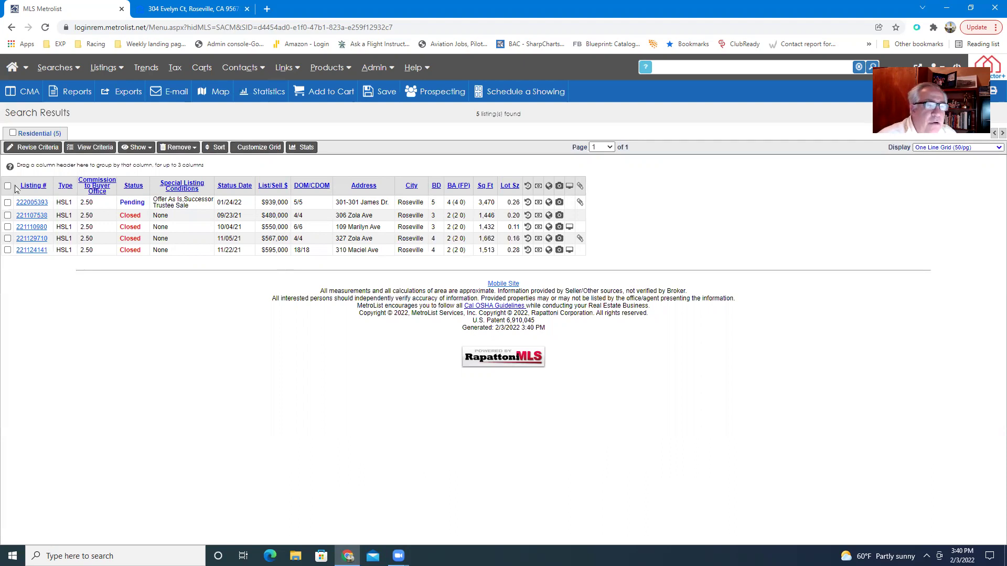
{"action": "left_click", "coordinate": [22, 149]}
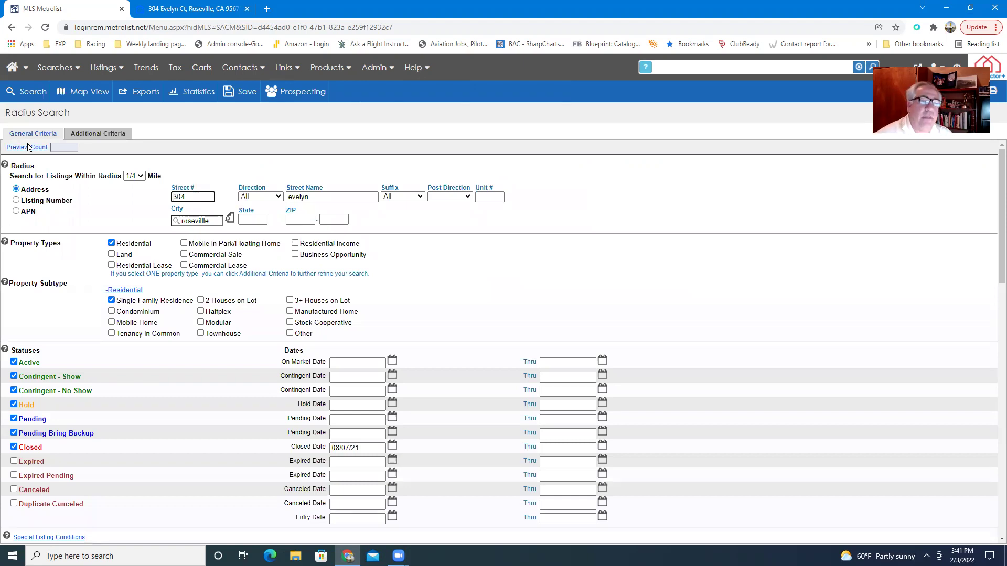
Require at least 3 bedrooms and 2 total bathrooms
{"action": "scroll", "coordinate": [212, 393], "scroll_direction": "down", "scroll_amount": 2}
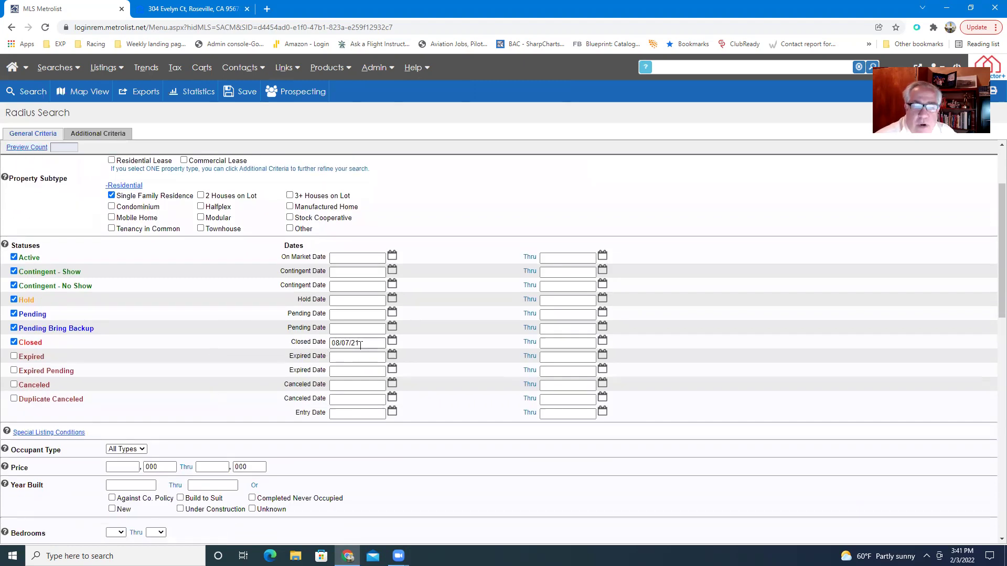
{"action": "scroll", "coordinate": [203, 379], "scroll_direction": "down", "scroll_amount": 2}
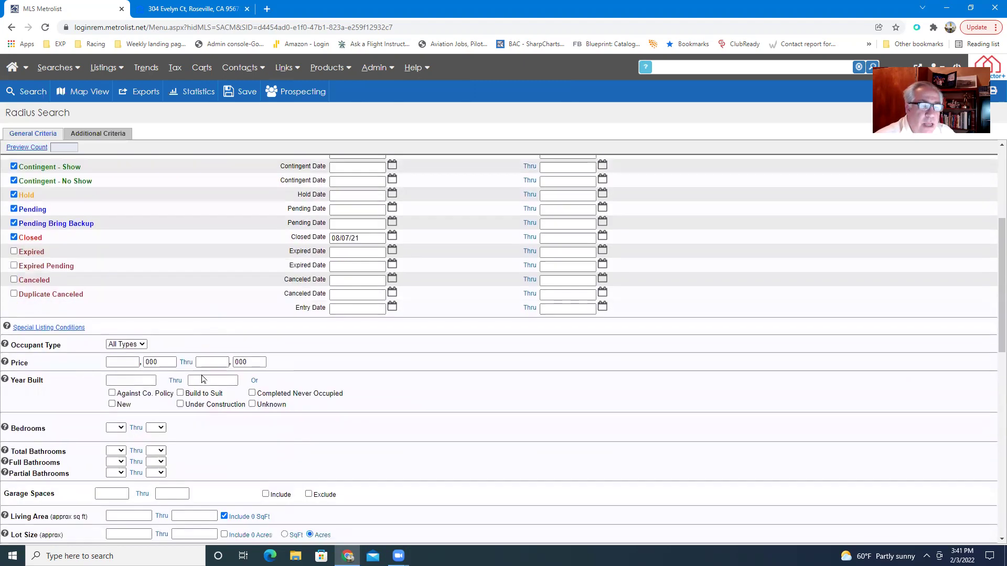
{"action": "scroll", "coordinate": [204, 380], "scroll_direction": "down", "scroll_amount": 1}
{"action": "left_click", "coordinate": [118, 376]}
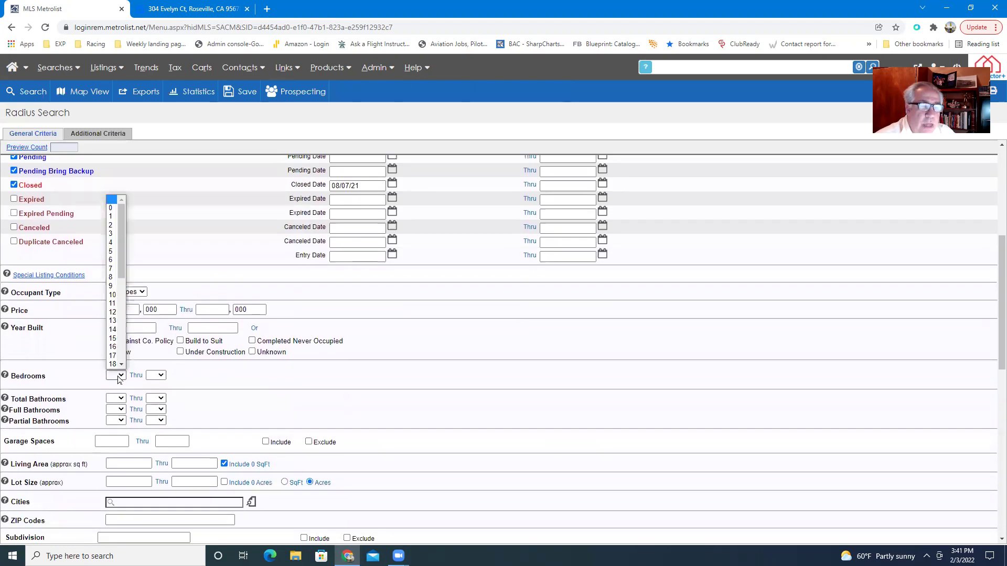
{"action": "left_click", "coordinate": [114, 234]}
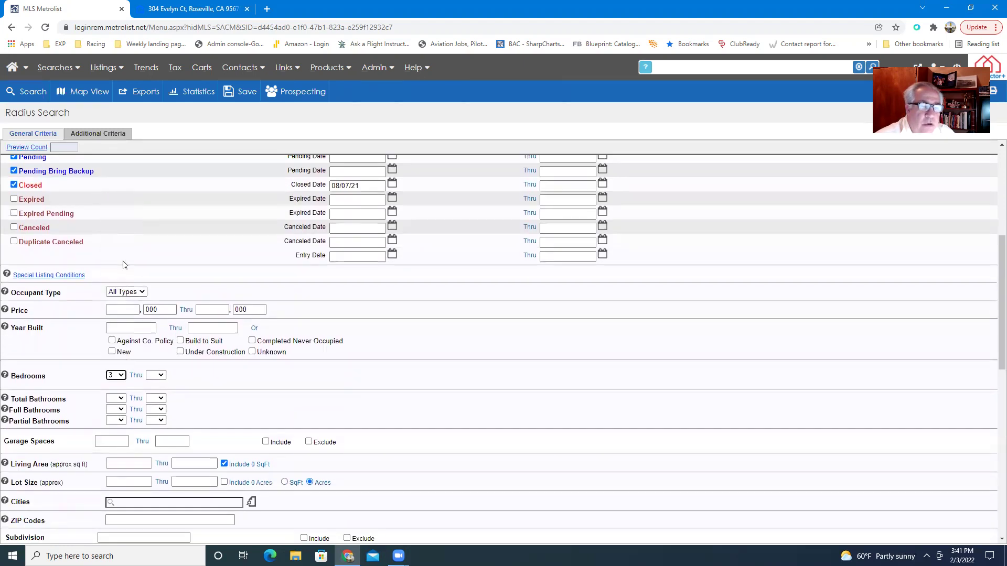
{"action": "left_click", "coordinate": [117, 375]}
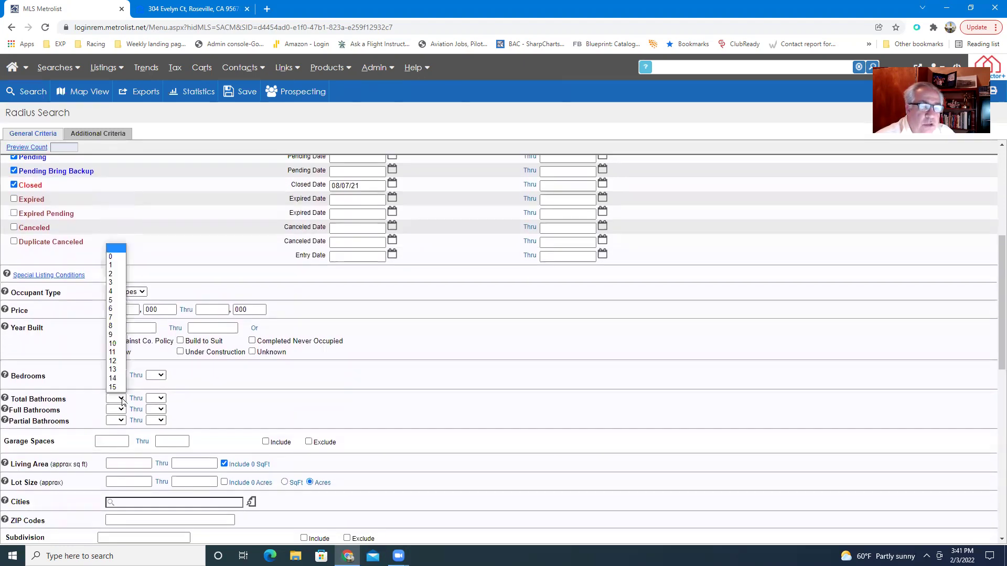
{"action": "left_click", "coordinate": [112, 275]}
Set living area from 1200 to 2000 sq ft and recheck the match count
{"action": "scroll", "coordinate": [213, 362], "scroll_direction": "down", "scroll_amount": 1}
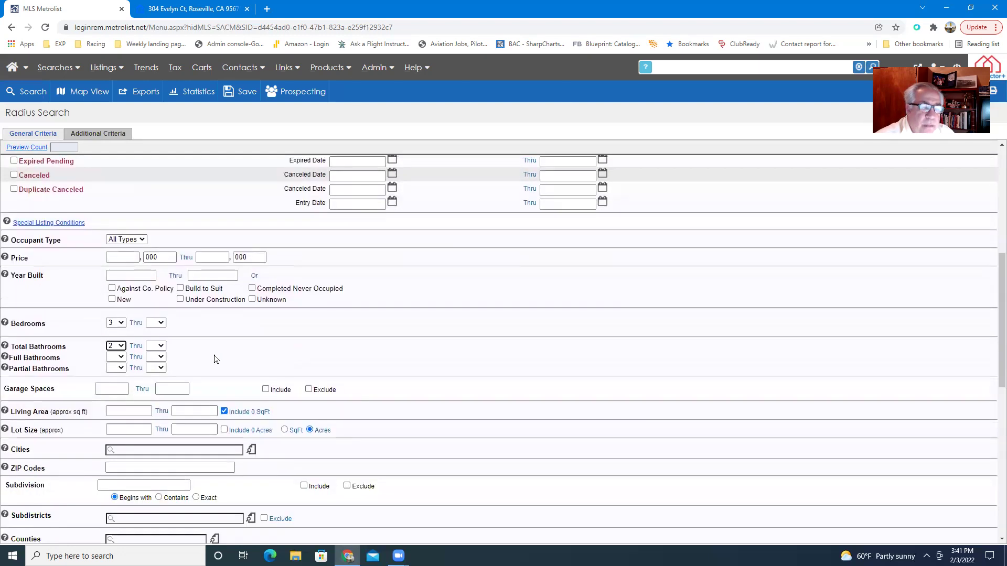
{"action": "left_click", "coordinate": [132, 410]}
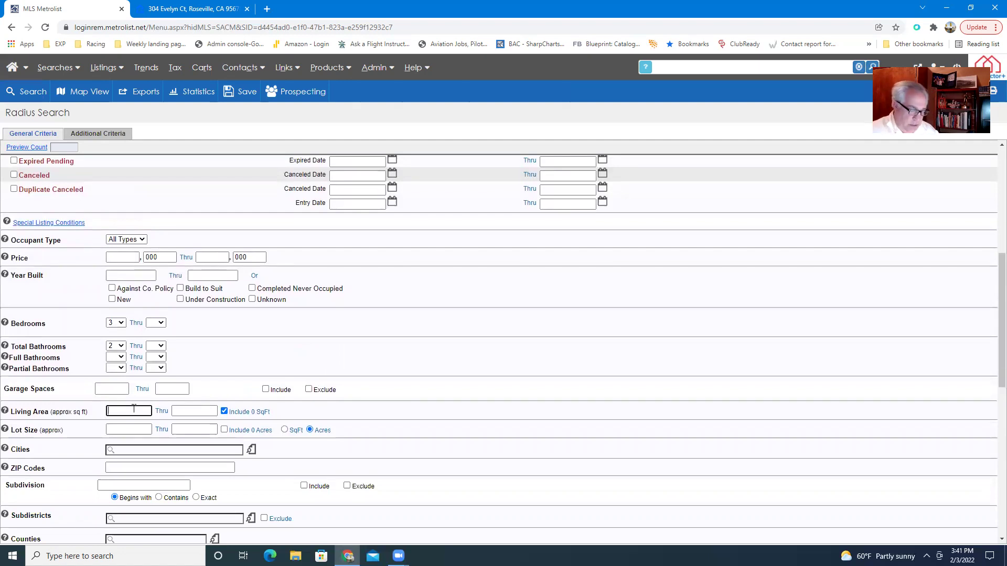
{"action": "type", "text": "1200"}
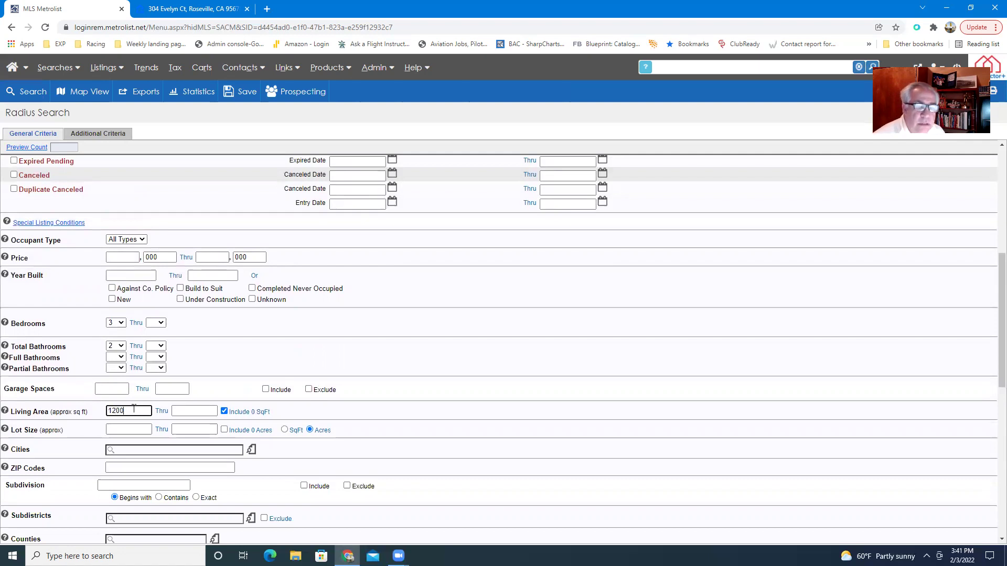
{"action": "left_click", "coordinate": [192, 410]}
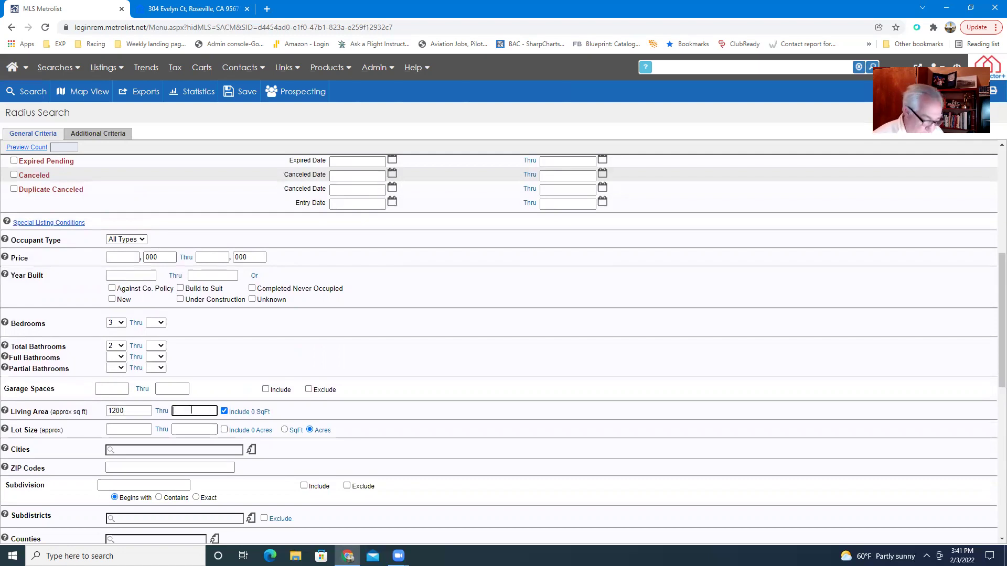
{"action": "type", "text": "1800"}
{"action": "key", "text": "BackSpace"}
{"action": "type", "text": "2000"}
{"action": "left_click", "coordinate": [269, 349]}
{"action": "scroll", "coordinate": [282, 351], "scroll_direction": "up", "scroll_amount": 1}
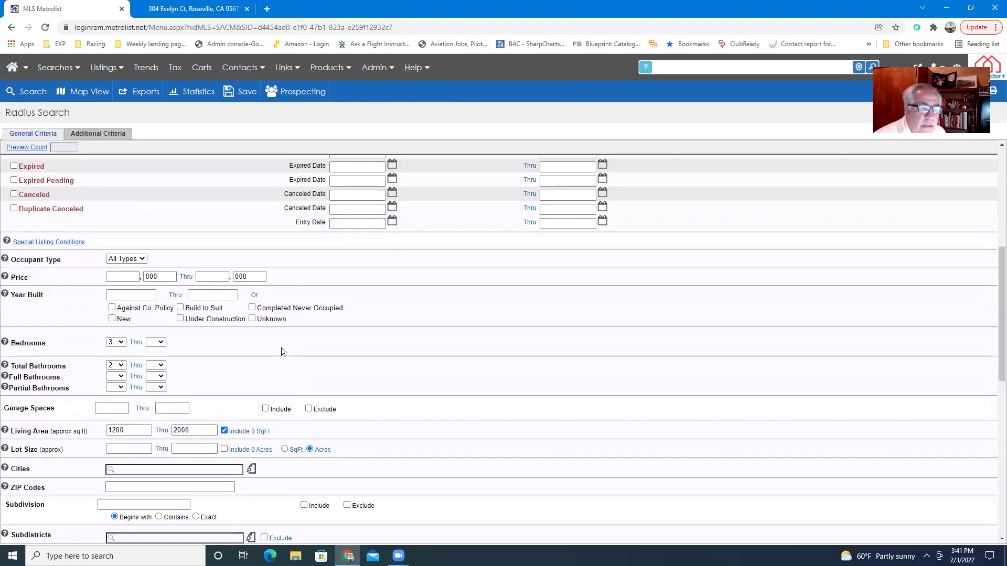
{"action": "scroll", "coordinate": [281, 352], "scroll_direction": "up", "scroll_amount": 5}
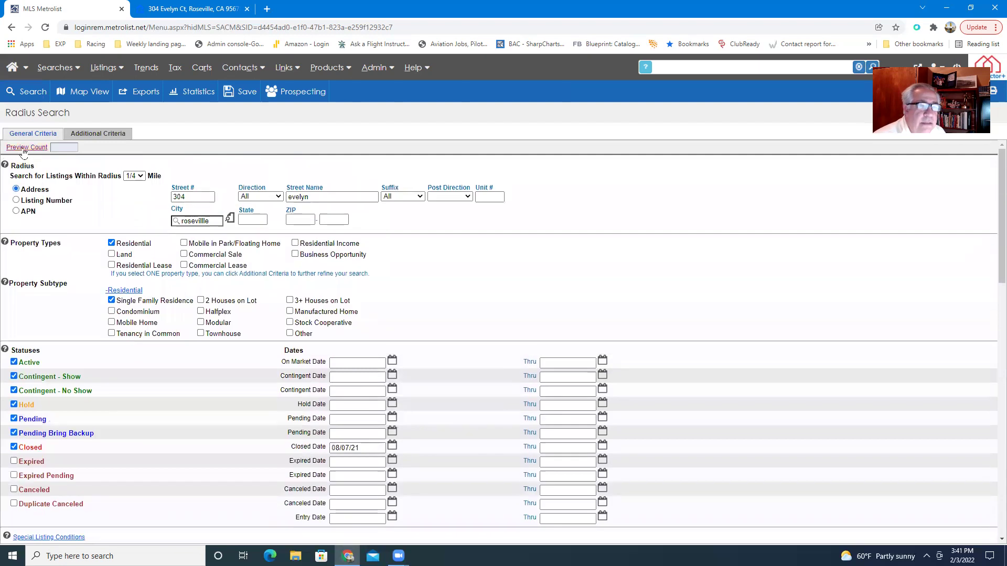
{"action": "left_click", "coordinate": [23, 148]}
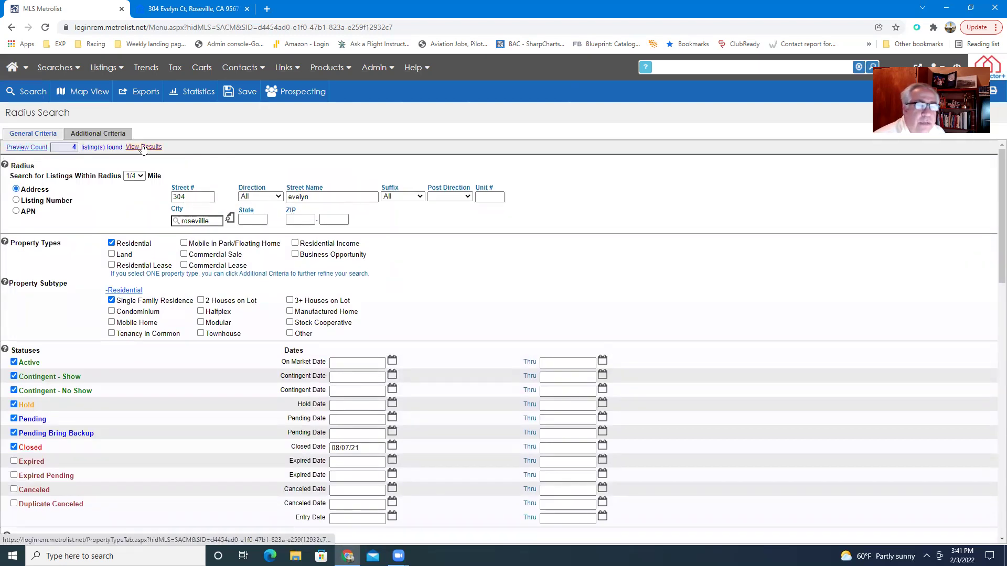
{"action": "left_click", "coordinate": [137, 177]}
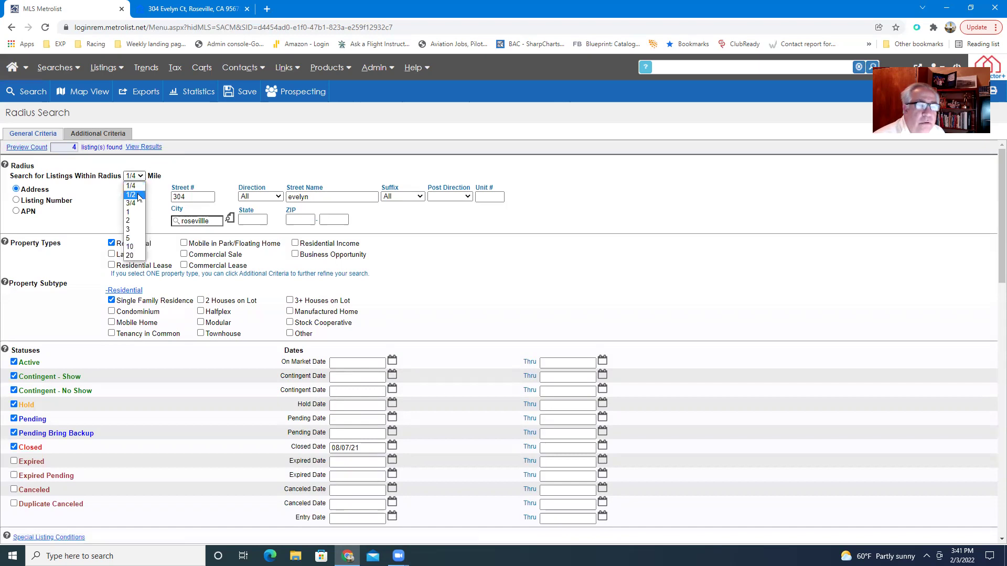
{"action": "left_click", "coordinate": [138, 195]}
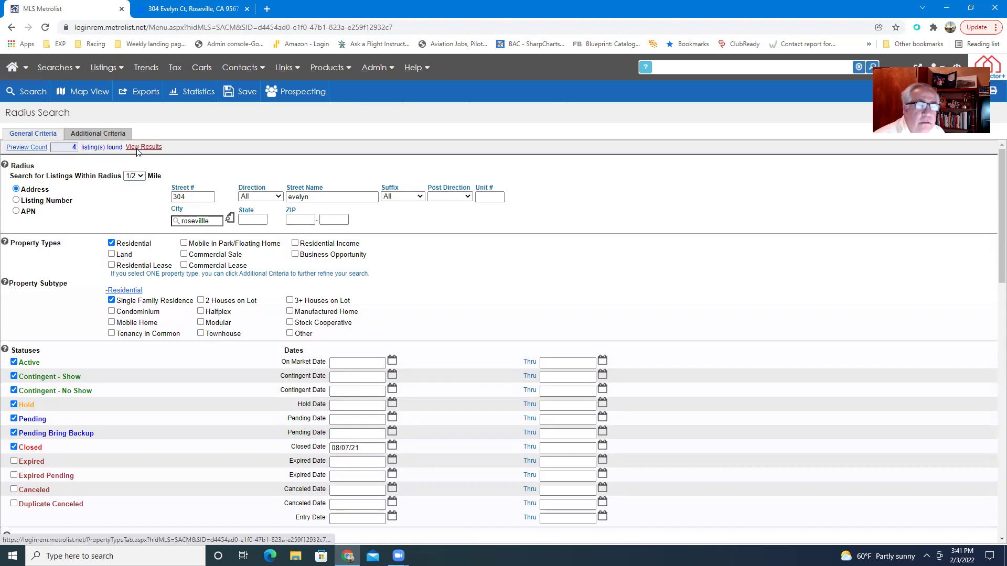
{"action": "left_click", "coordinate": [139, 147]}
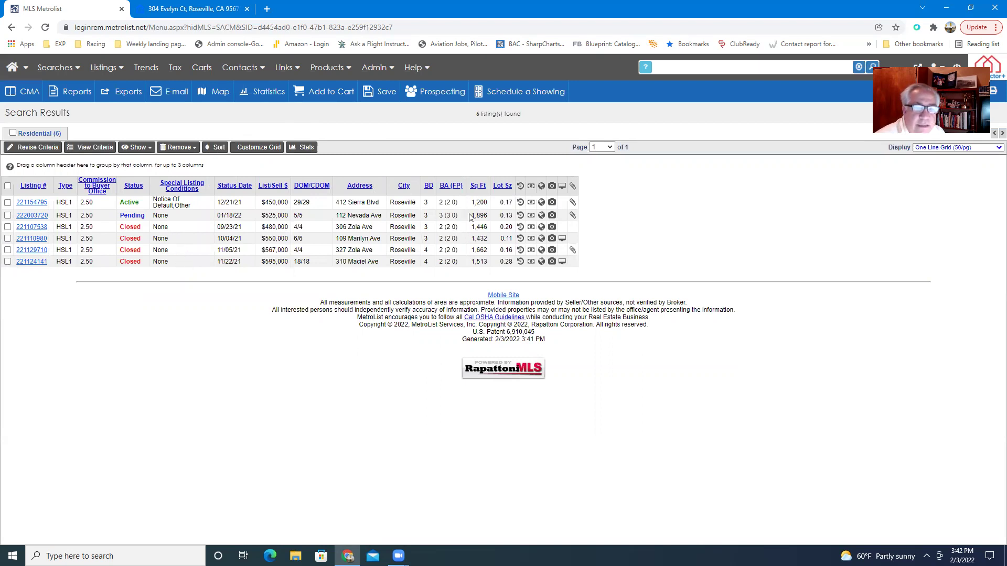
{"action": "left_click", "coordinate": [35, 148]}
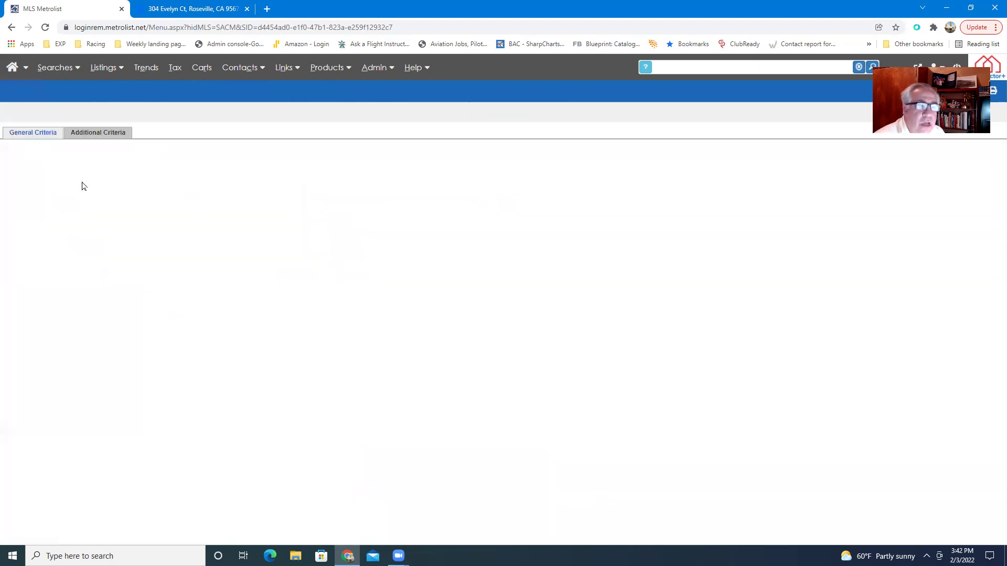
Change the search radius from 1/2 to 3/4 mile and preview the count of 10 listings
{"action": "left_click", "coordinate": [139, 177]}
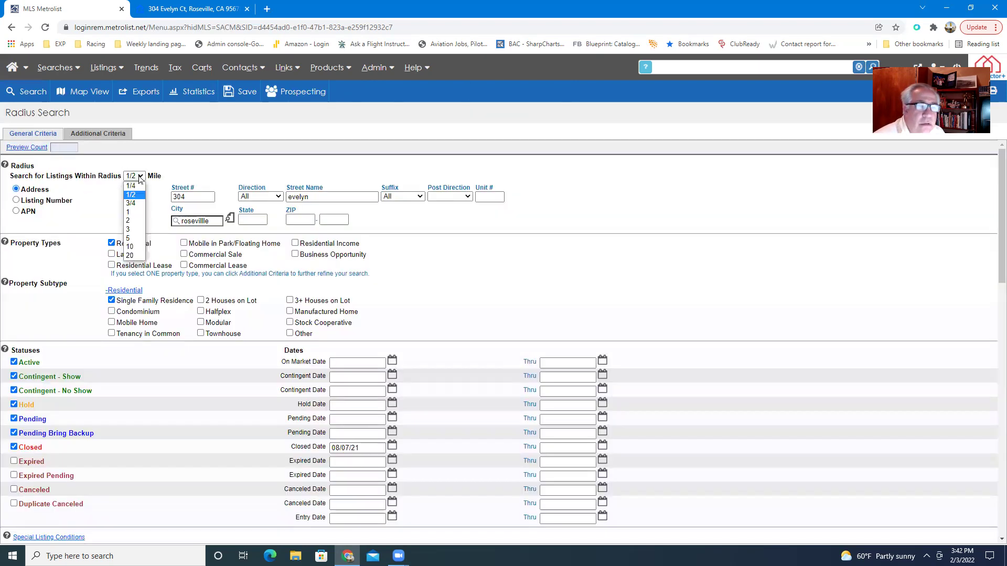
{"action": "left_click", "coordinate": [135, 203]}
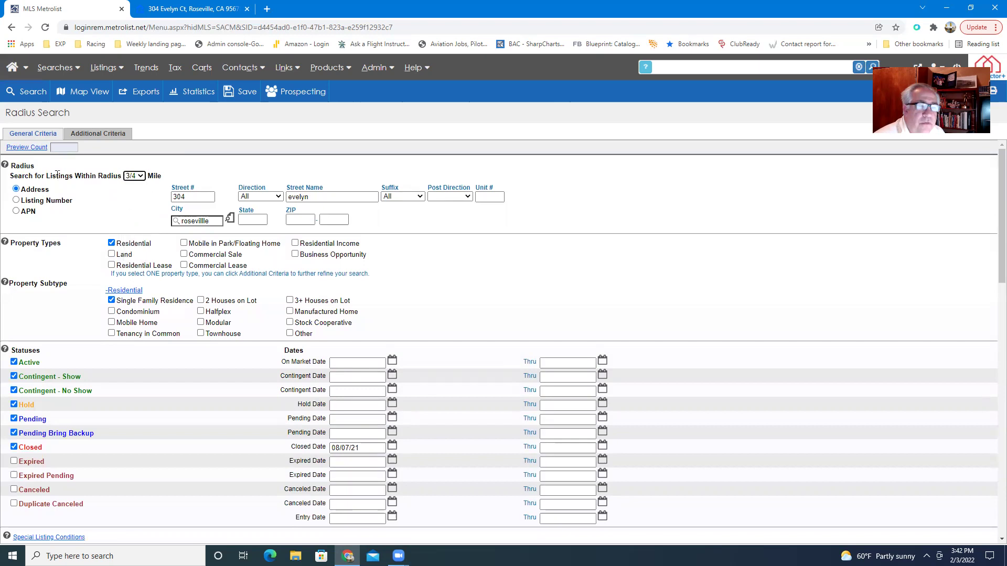
{"action": "left_click", "coordinate": [24, 148]}
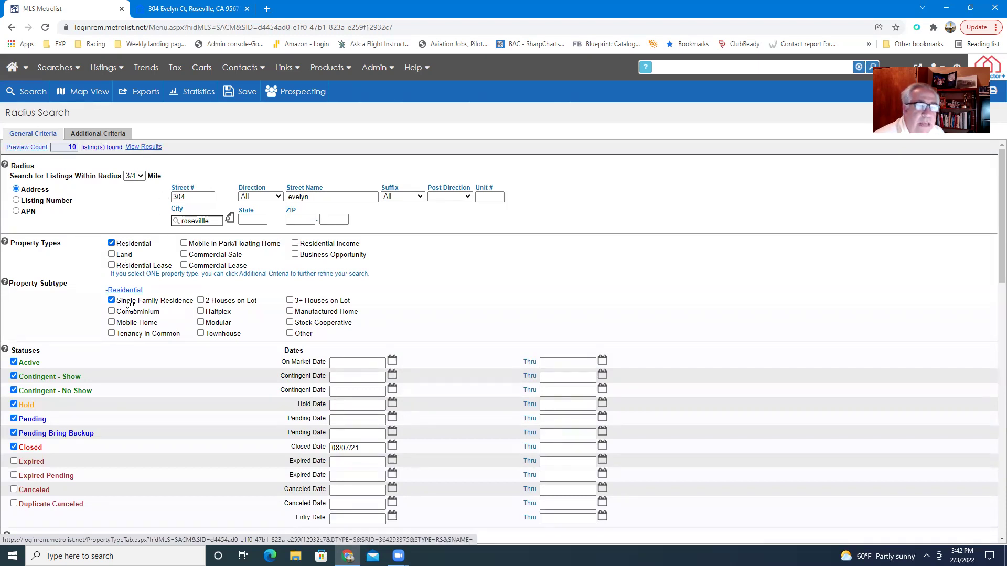
{"action": "scroll", "coordinate": [196, 387], "scroll_direction": "down", "scroll_amount": 6}
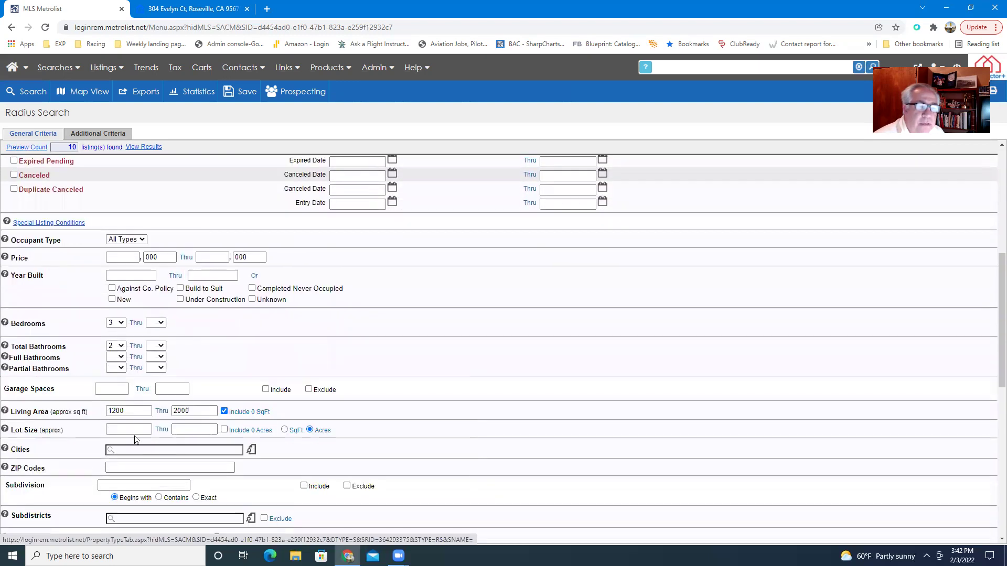
{"action": "scroll", "coordinate": [224, 387], "scroll_direction": "up", "scroll_amount": 6}
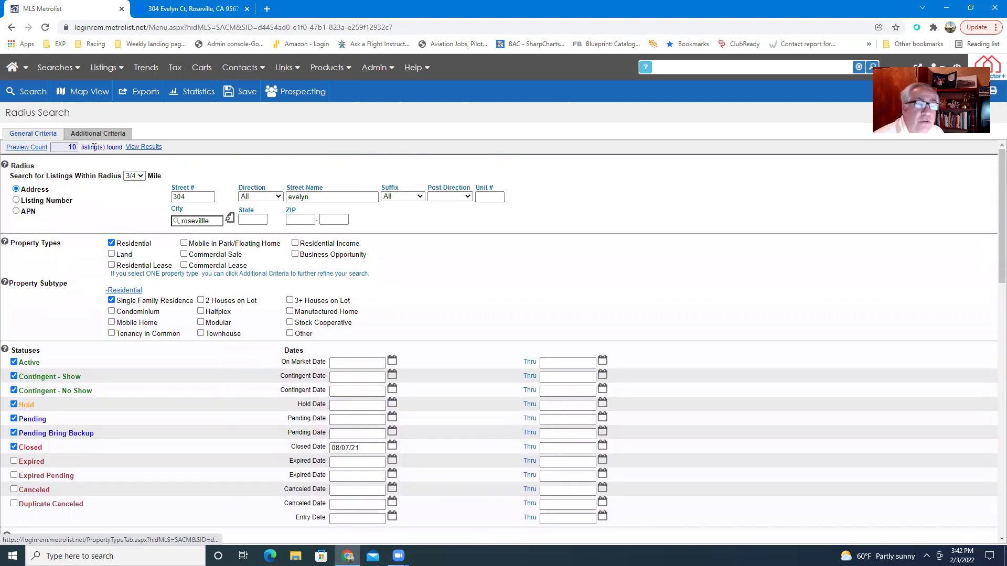
Load the 10 search results and open the full listing 222011156
{"action": "left_click", "coordinate": [143, 148]}
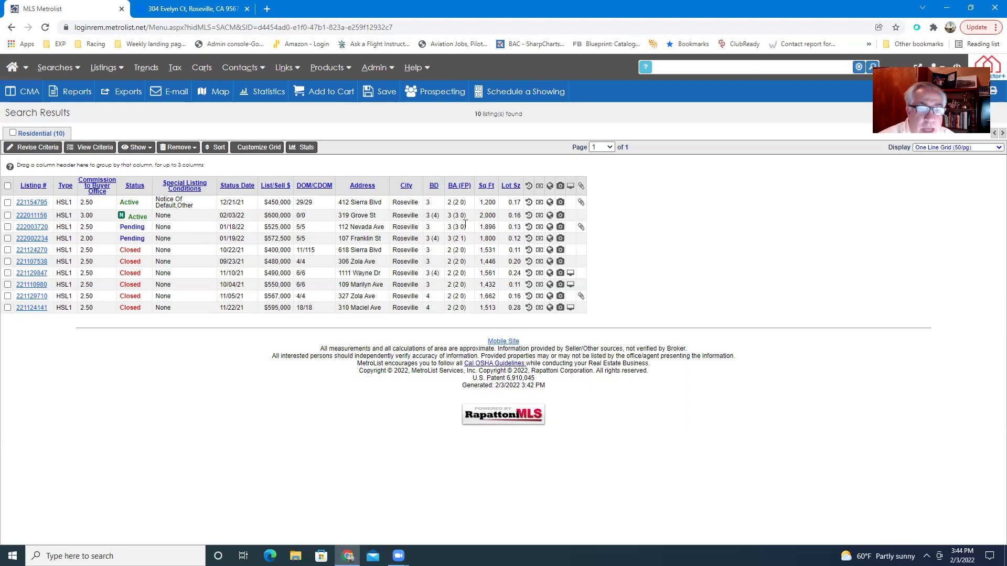
{"action": "left_click", "coordinate": [28, 217]}
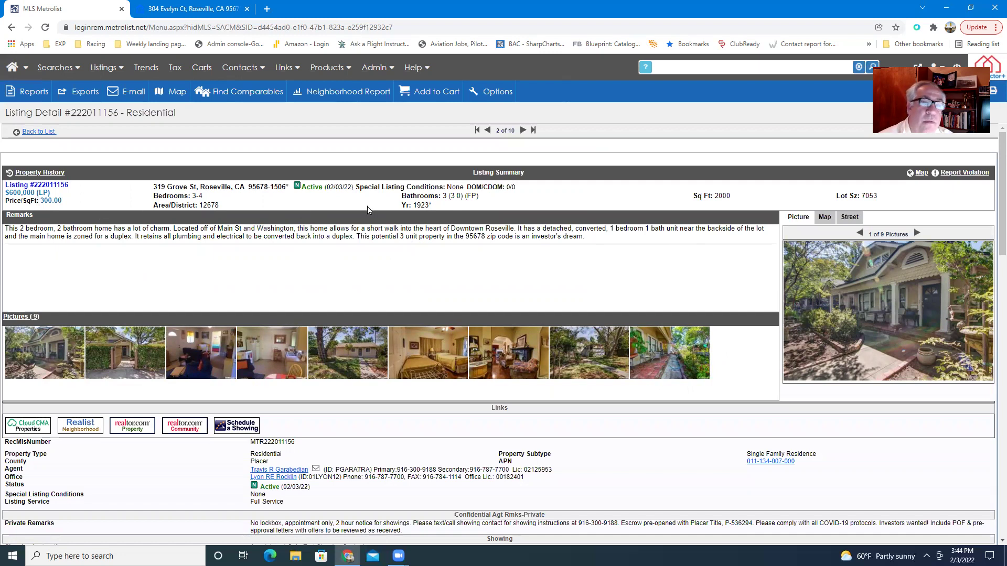
{"action": "left_click", "coordinate": [30, 135]}
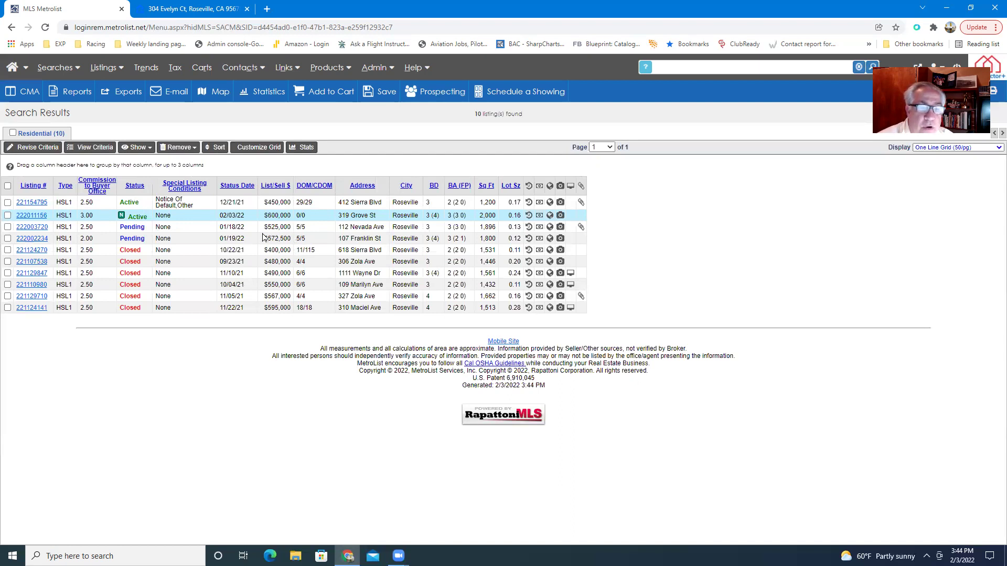
{"action": "left_click", "coordinate": [24, 228]}
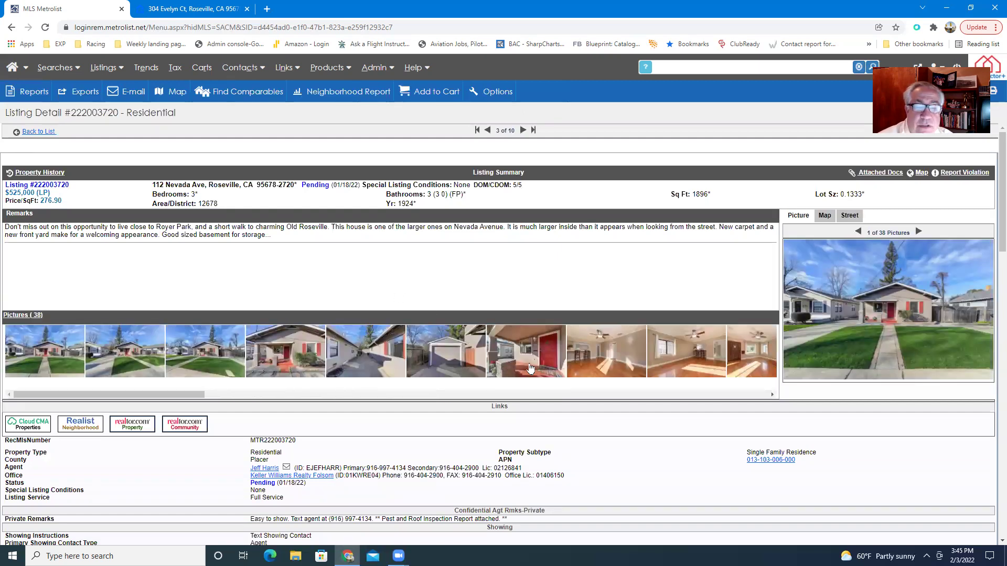
{"action": "left_click", "coordinate": [716, 373]}
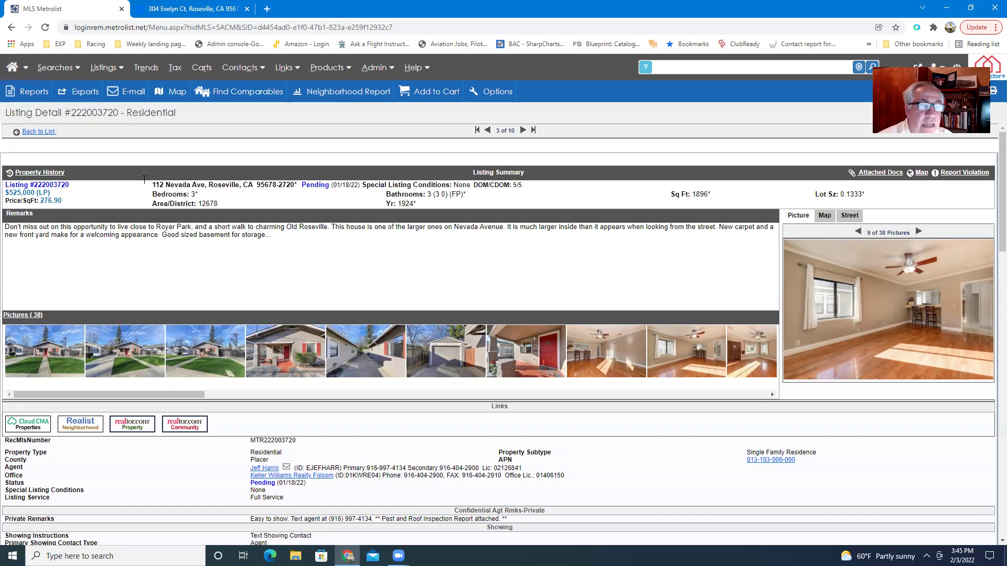
{"action": "left_click", "coordinate": [32, 135]}
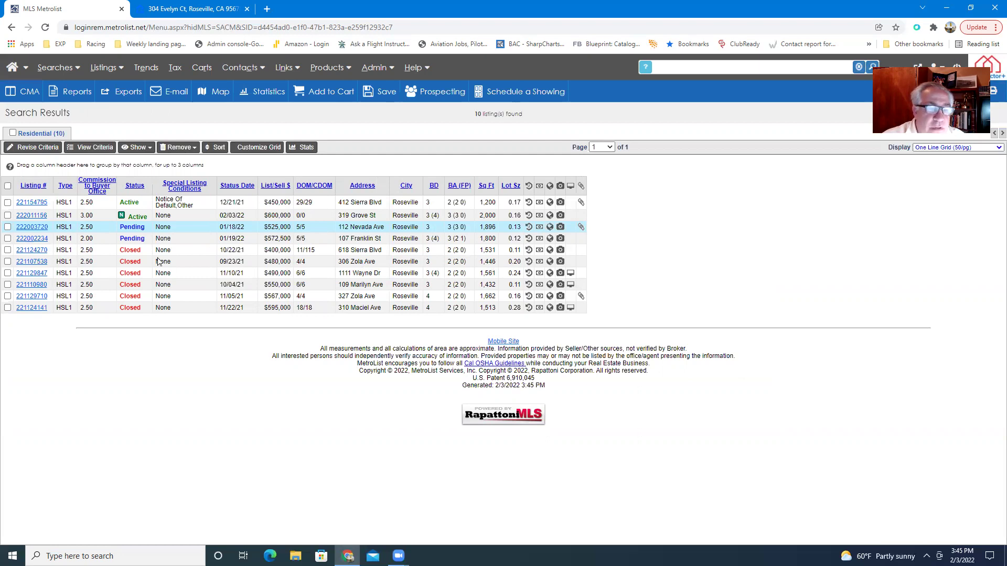
{"action": "left_click", "coordinate": [19, 265]}
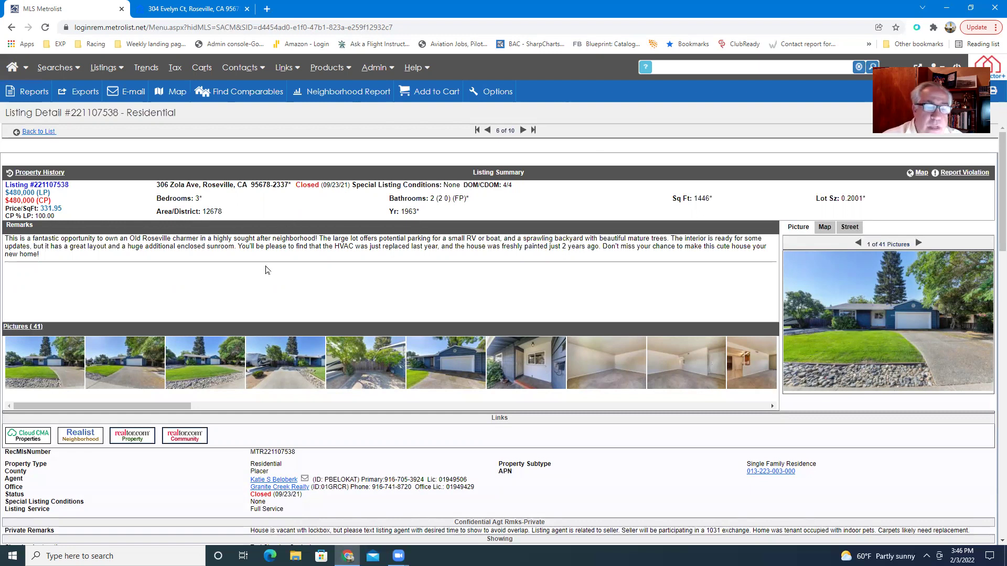
Review listing 221107538's details and open its photo gallery at photo 1 of 41
{"action": "scroll", "coordinate": [264, 270], "scroll_direction": "down", "scroll_amount": 1}
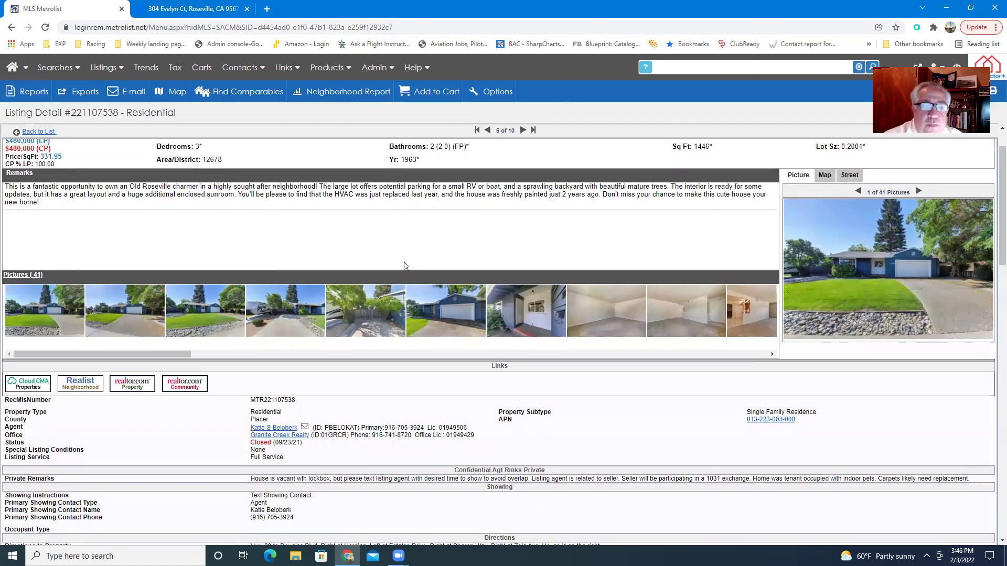
{"action": "scroll", "coordinate": [402, 265], "scroll_direction": "up", "scroll_amount": 1}
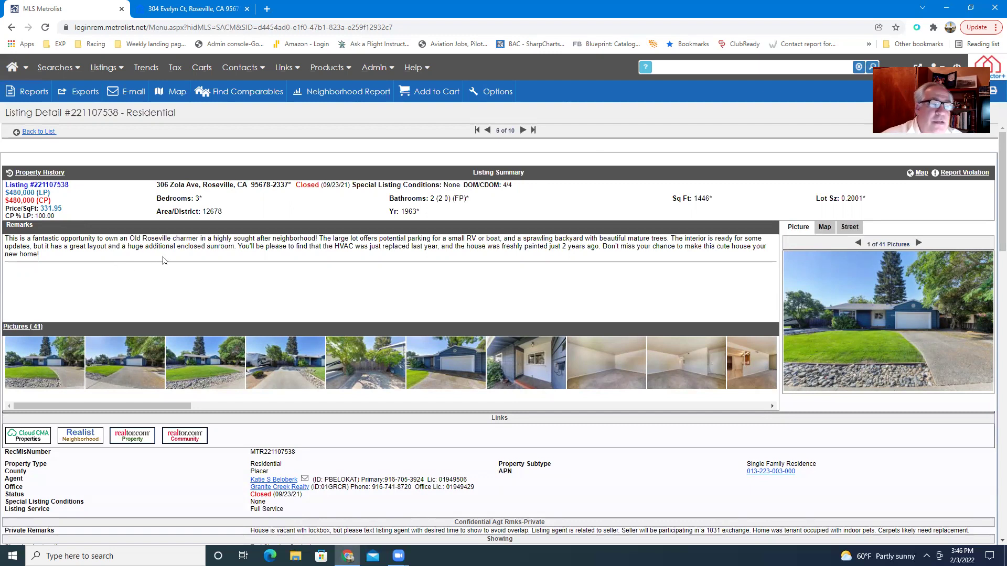
{"action": "scroll", "coordinate": [163, 260], "scroll_direction": "down", "scroll_amount": 1}
{"action": "scroll", "coordinate": [94, 200], "scroll_direction": "up", "scroll_amount": 1}
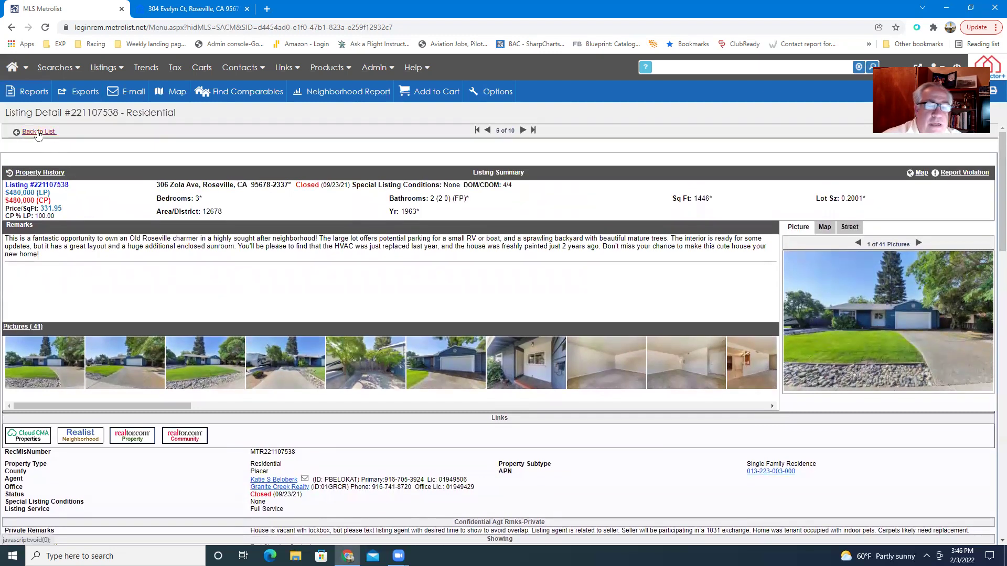
{"action": "left_click", "coordinate": [804, 306]}
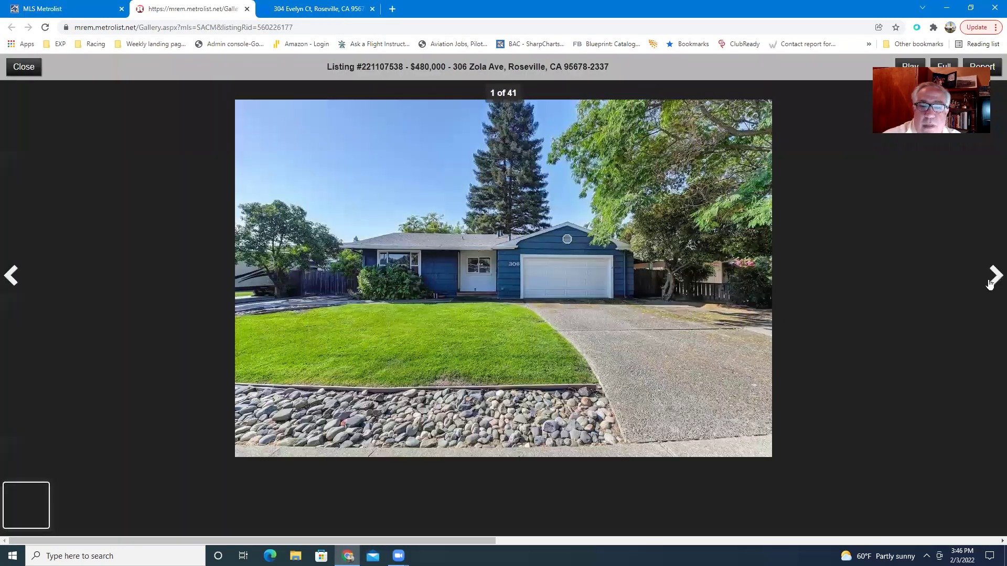
Page through listing 221107538's photos to the kitchen, photo 12 of 41, then close the gallery
{"action": "left_click", "coordinate": [990, 283]}
{"action": "left_click", "coordinate": [987, 284]}
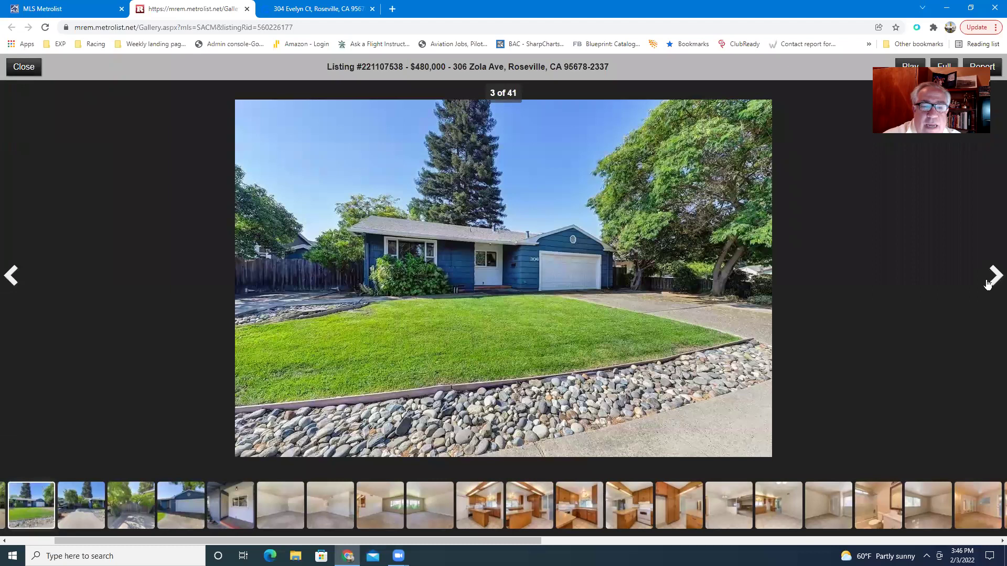
{"action": "left_click", "coordinate": [988, 283]}
{"action": "left_click", "coordinate": [988, 283]}
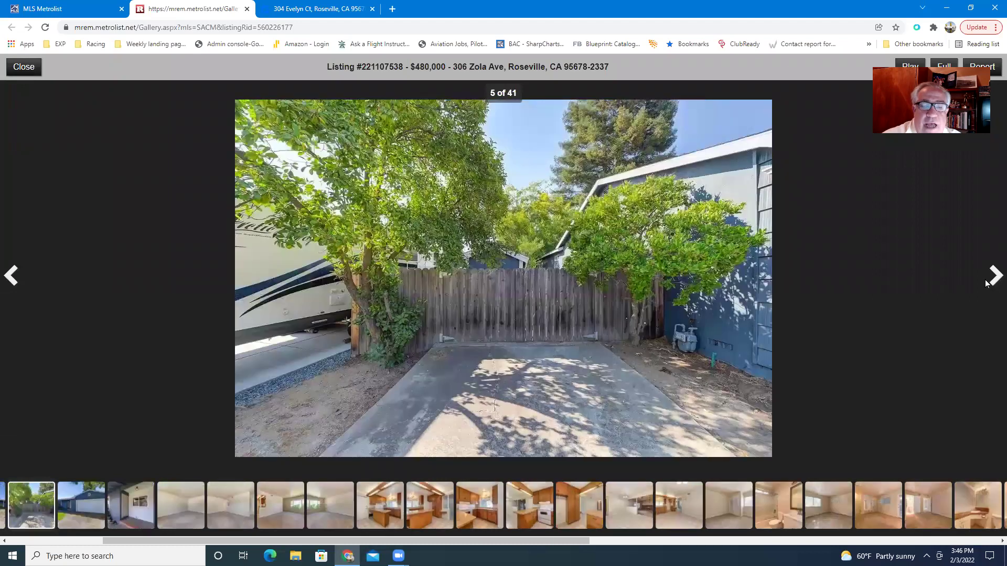
{"action": "left_click", "coordinate": [989, 280]}
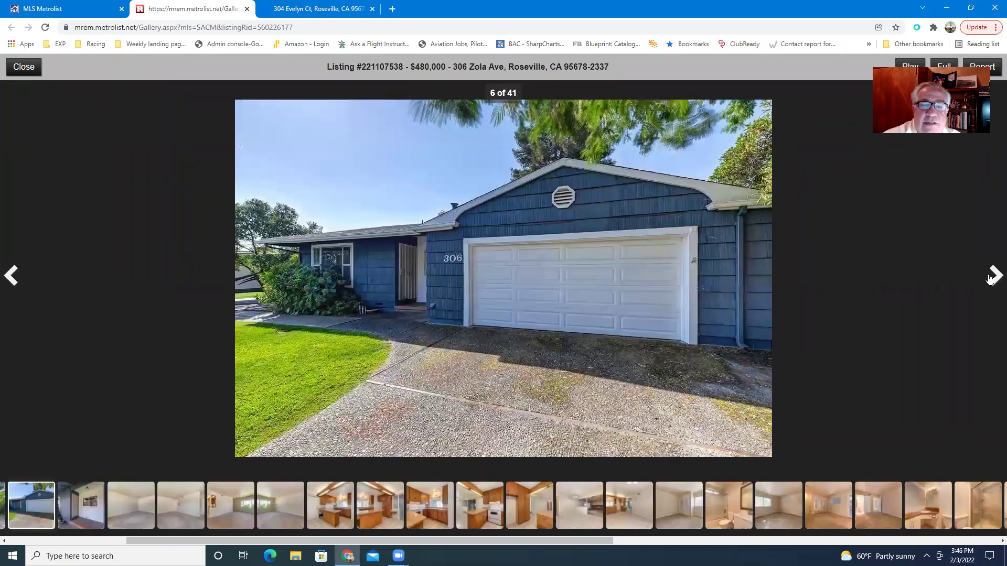
{"action": "left_click", "coordinate": [989, 279]}
{"action": "left_click", "coordinate": [990, 279]}
{"action": "left_click", "coordinate": [989, 279]}
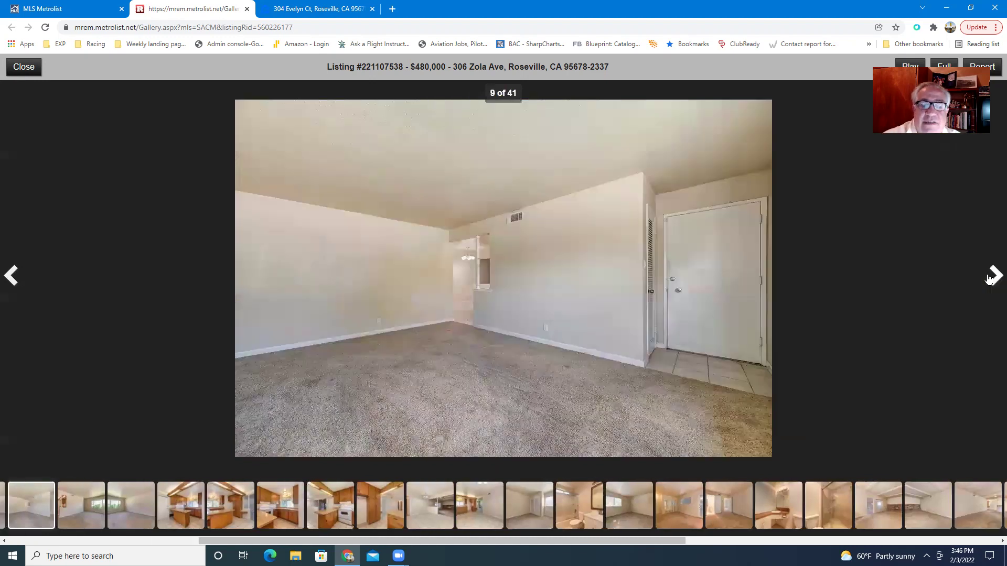
{"action": "left_click", "coordinate": [989, 279]}
{"action": "left_click", "coordinate": [989, 279]}
{"action": "left_click", "coordinate": [989, 278]}
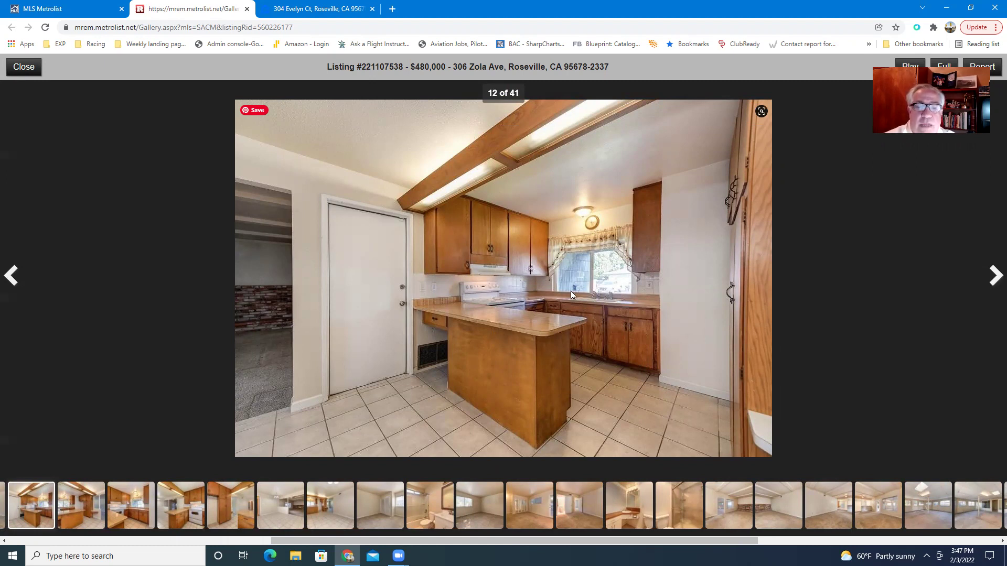
{"action": "left_click", "coordinate": [29, 68]}
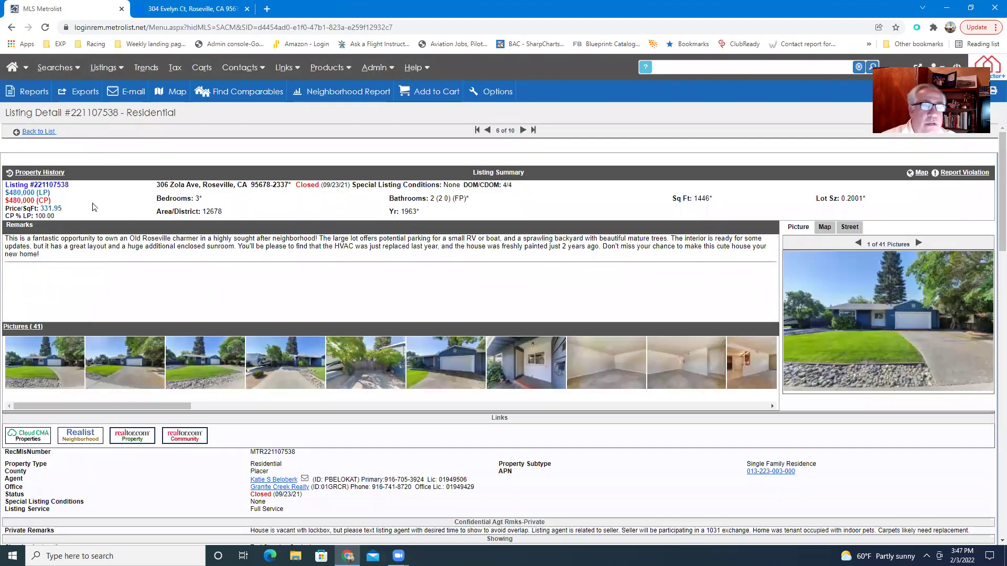
Go back to the 10-listing results and open the full listing 221110980
{"action": "left_click", "coordinate": [32, 135]}
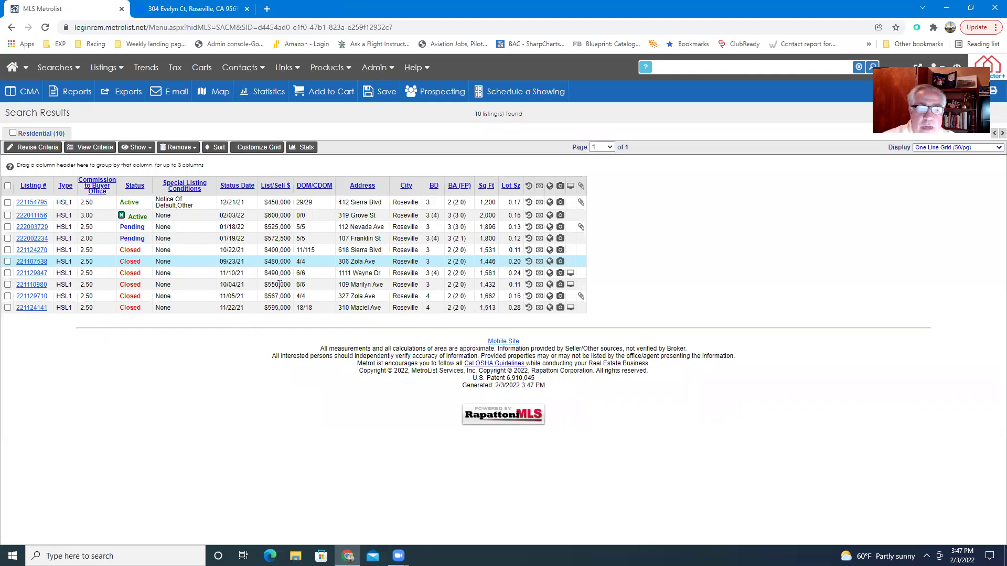
{"action": "left_click", "coordinate": [25, 285]}
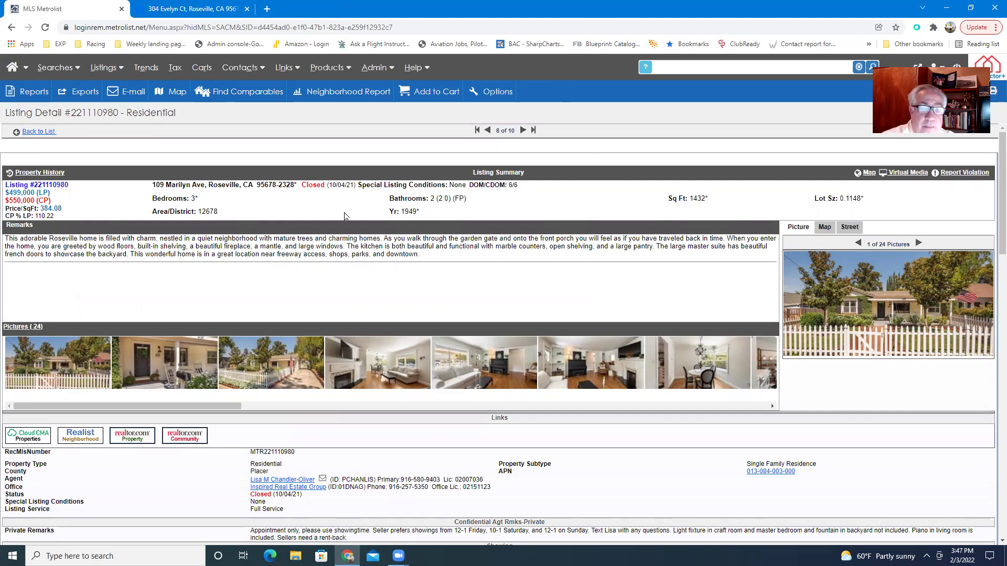
View listing 221110980's living room and kitchen photos, stepping to kitchen photo 10 of 24 in the gallery
{"action": "left_click", "coordinate": [398, 367]}
{"action": "left_click_drag", "start_coordinate": [238, 407], "coordinate": [452, 425]}
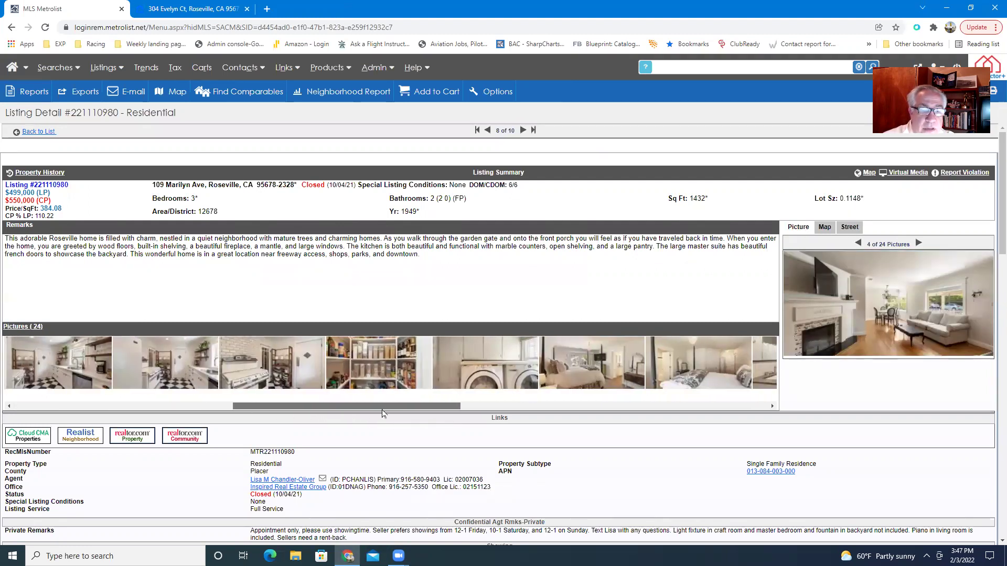
{"action": "left_click", "coordinate": [197, 369]}
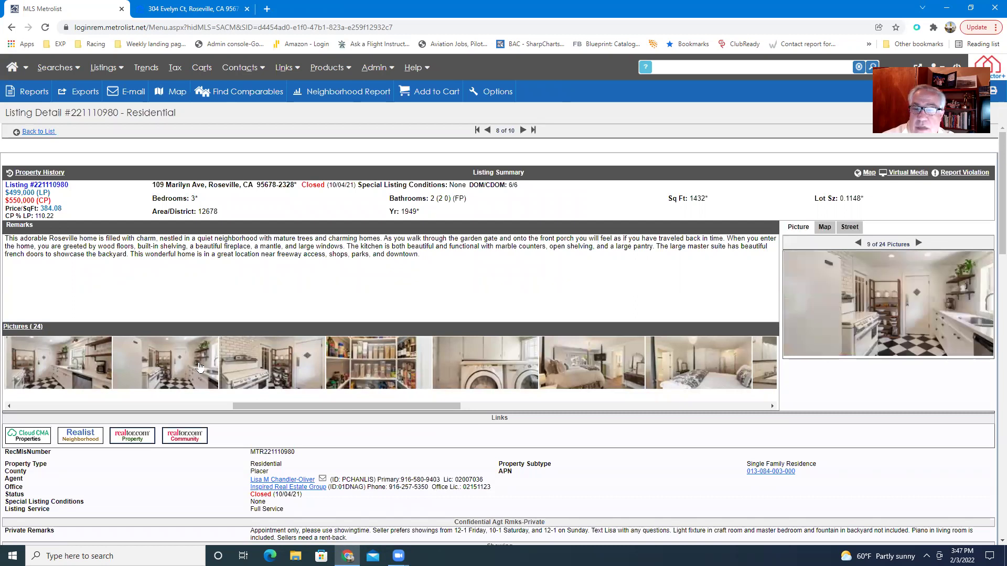
{"action": "left_click", "coordinate": [912, 310]}
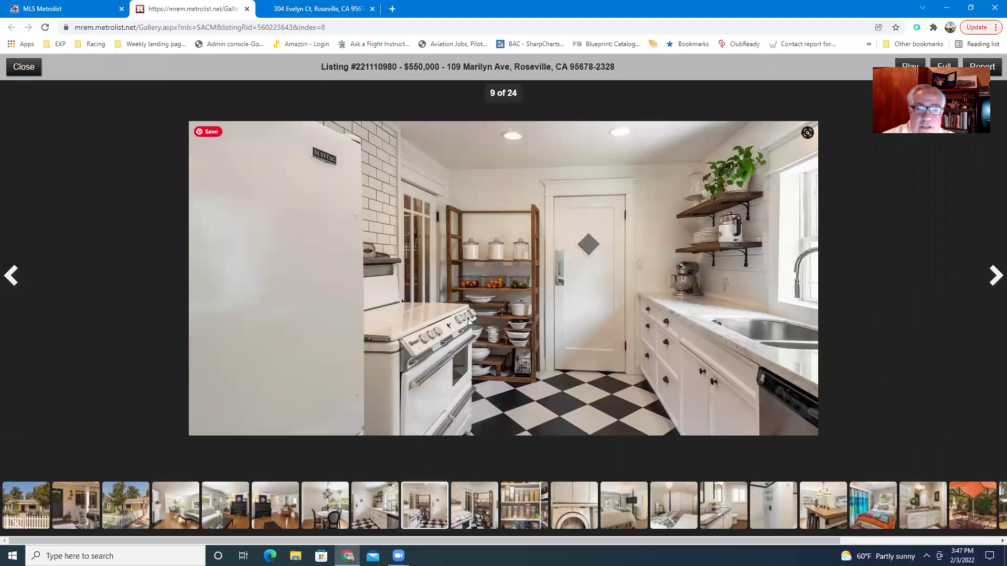
{"action": "left_click", "coordinate": [994, 276]}
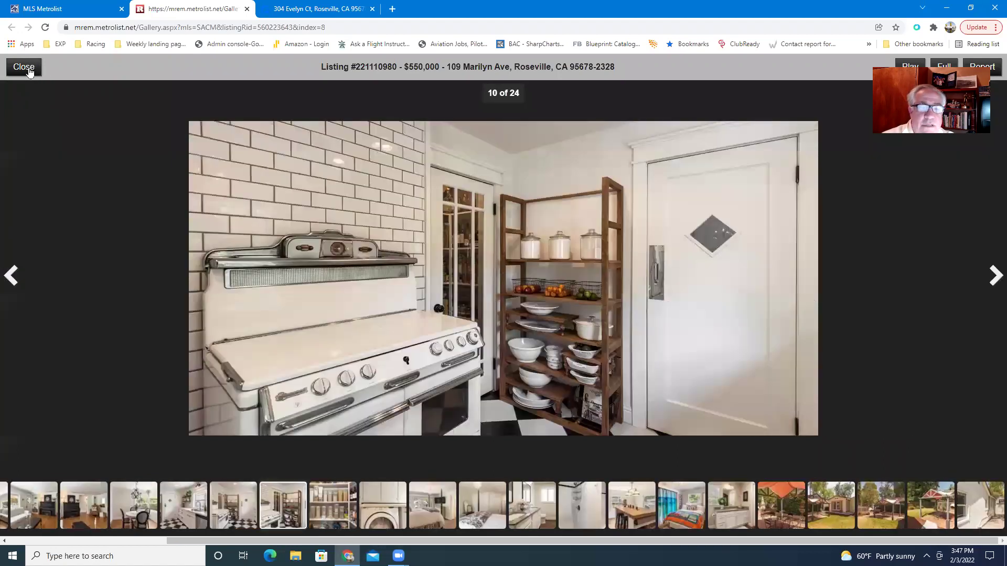
{"action": "left_click", "coordinate": [24, 66]}
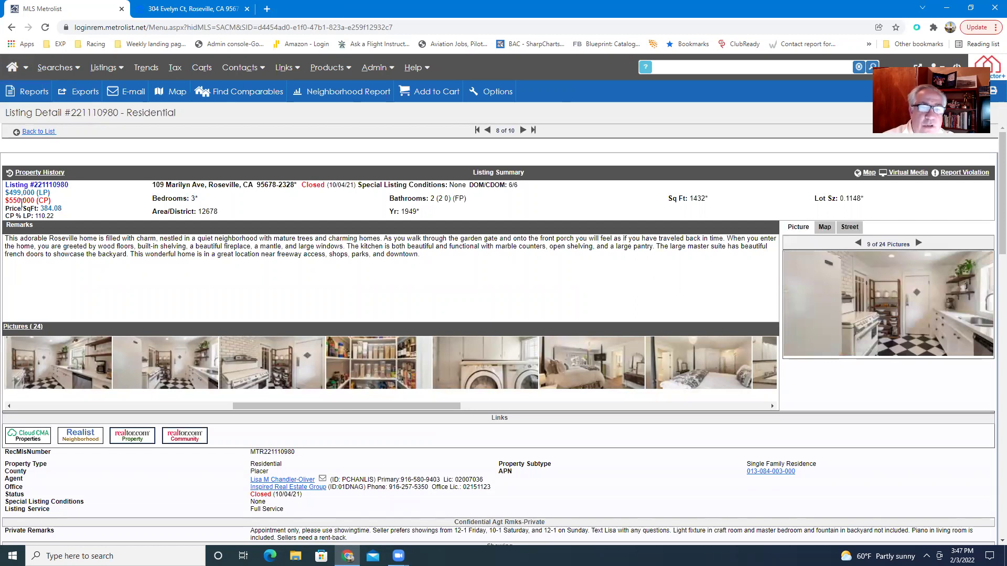